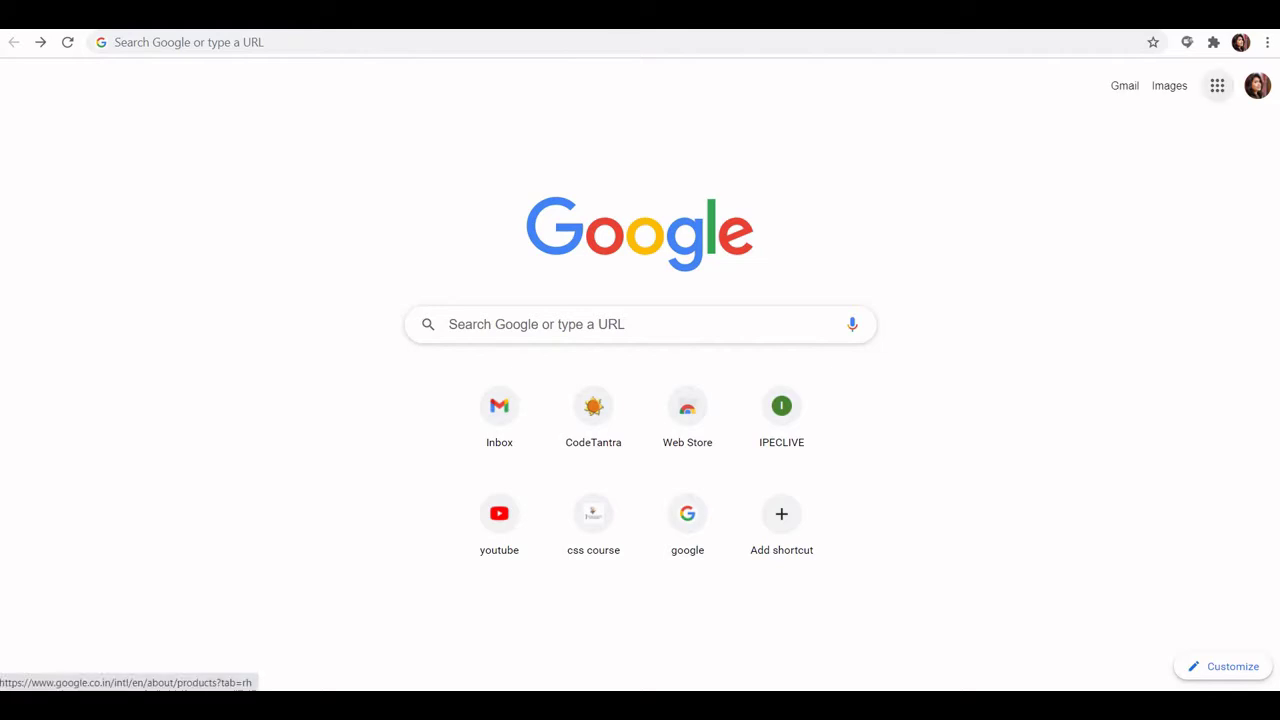
Step: Open Google Classroom from the Google apps list
left_click(1217, 85)
scroll(1145, 240, "down", 5)
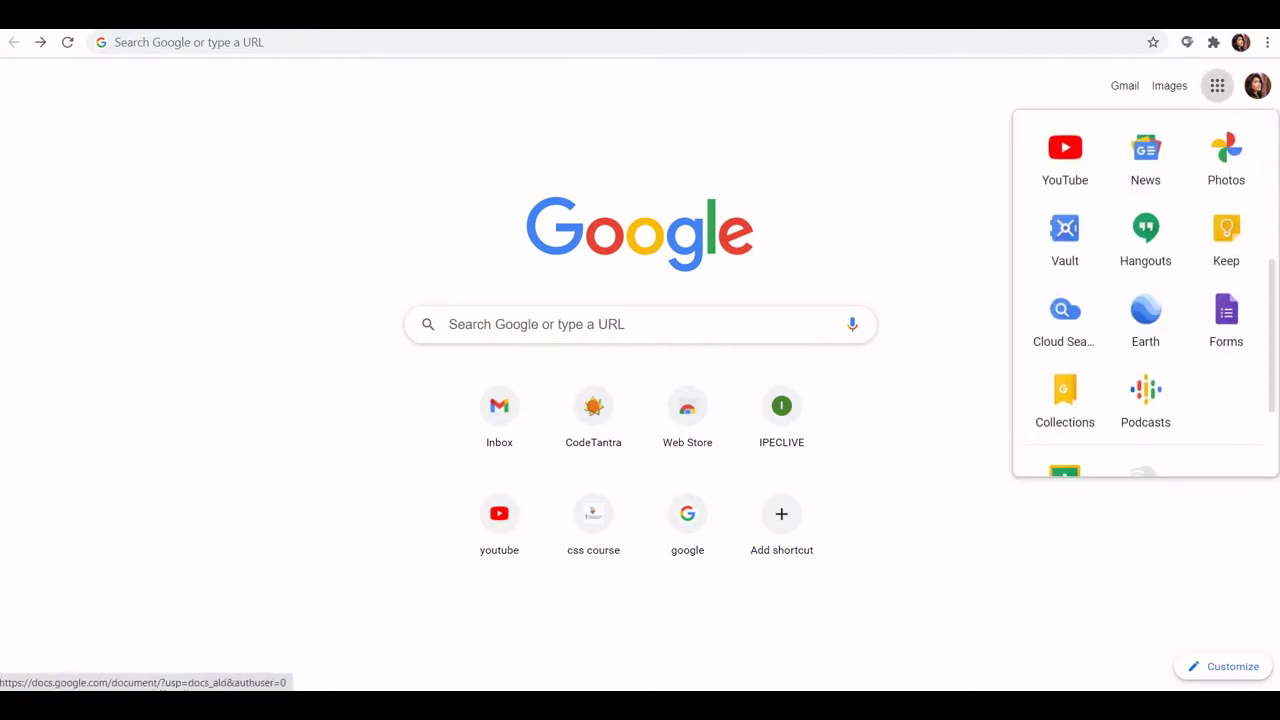
scroll(1065, 350, "down", 3)
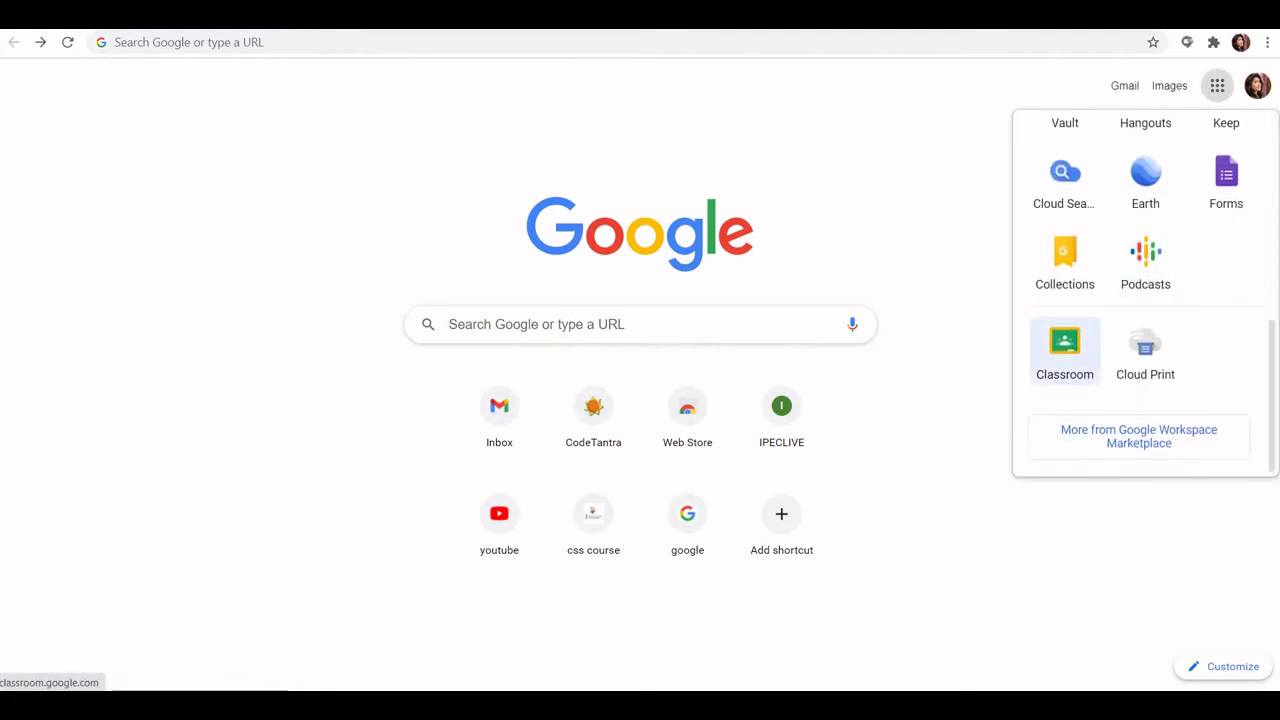
left_click(1065, 350)
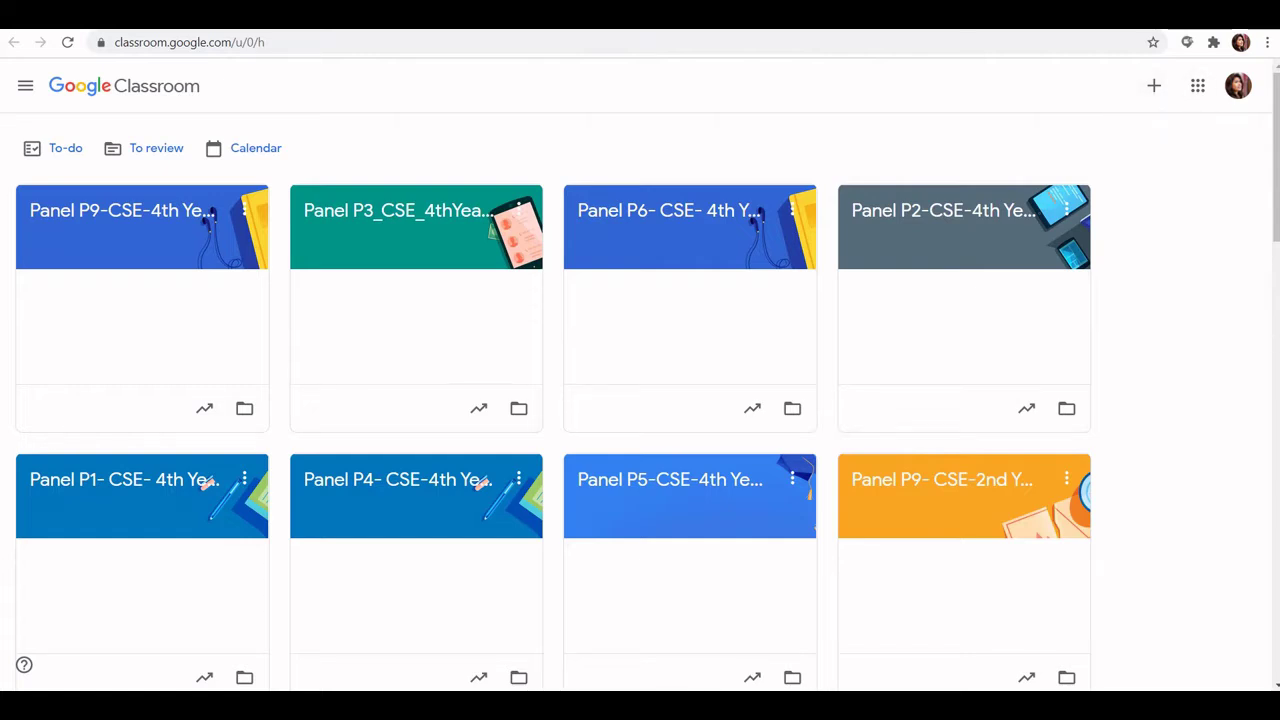
Step: Create a class named "Class-CSE-1A" with the section "1 SEM/NO OF STUDENTS"
left_click(1154, 86)
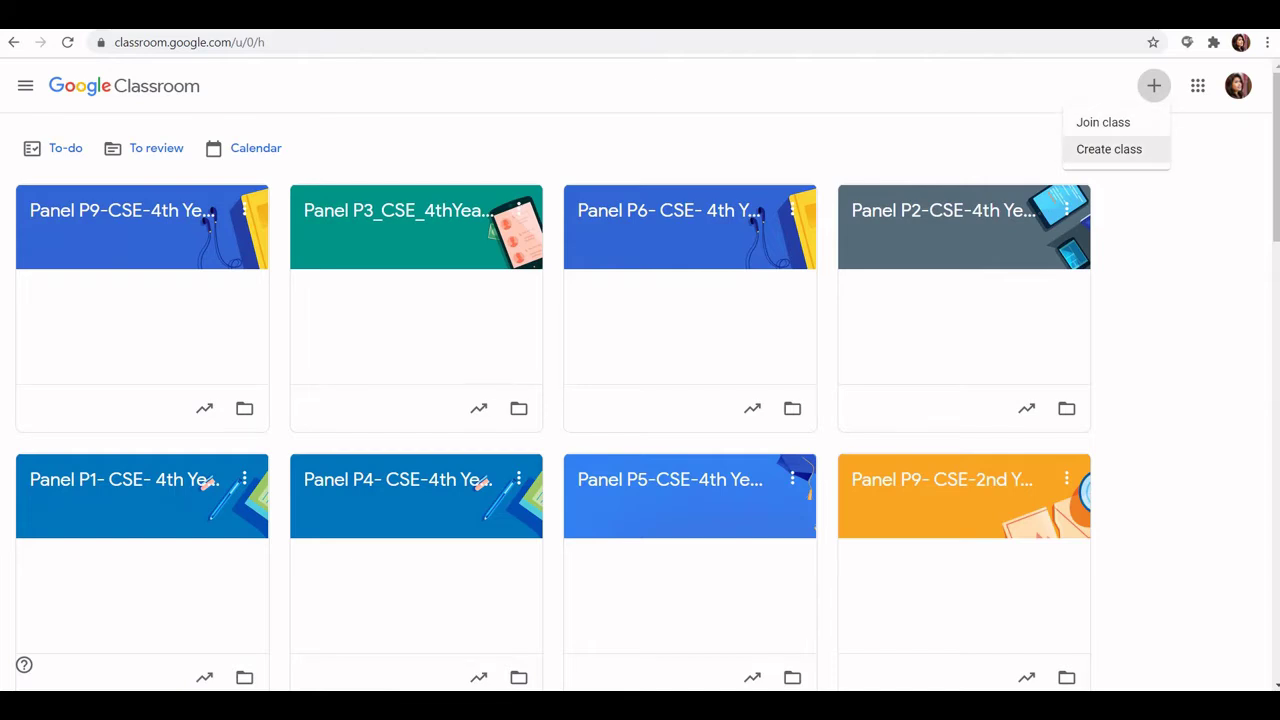
left_click(1109, 149)
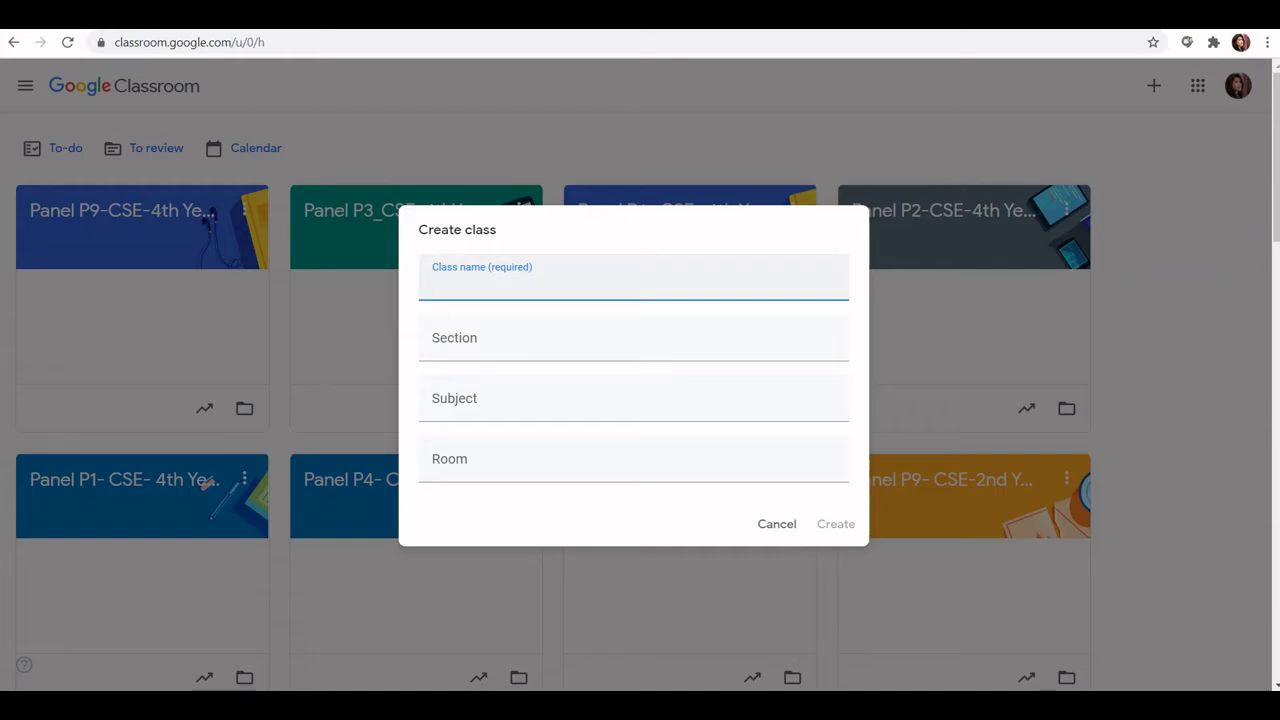
type("Class")
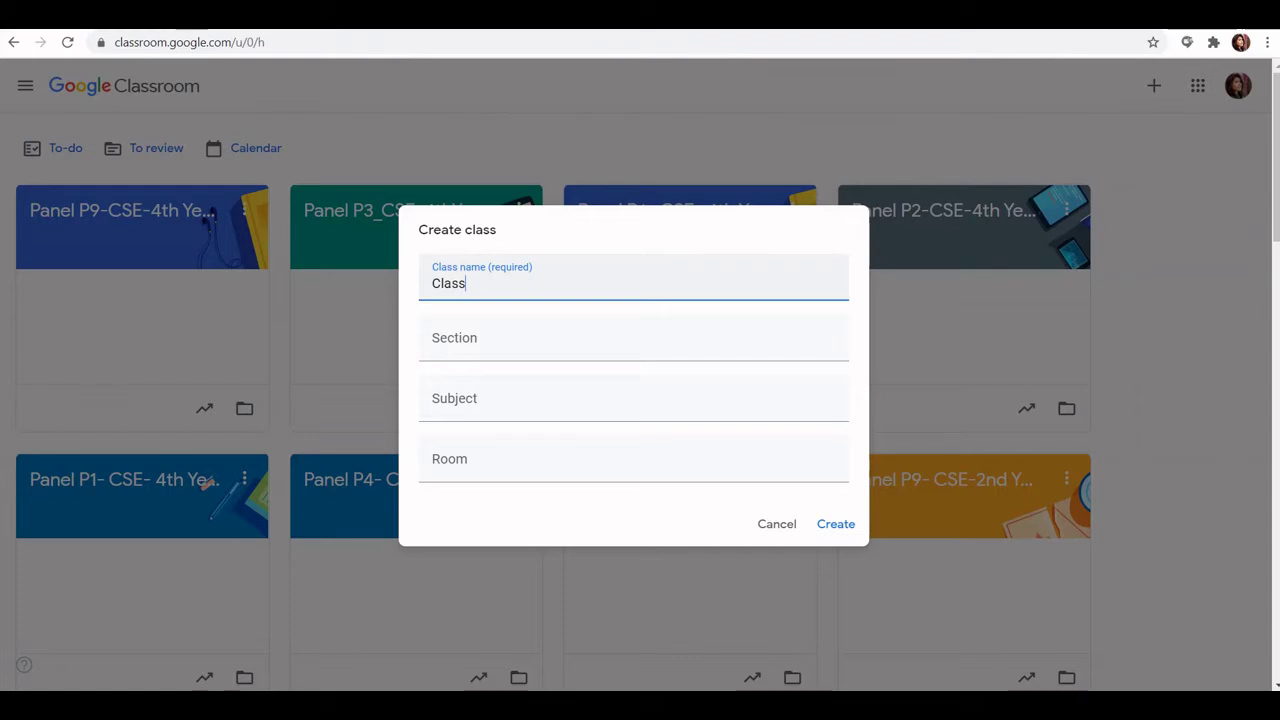
type("-CSE-1A")
left_click(434, 343)
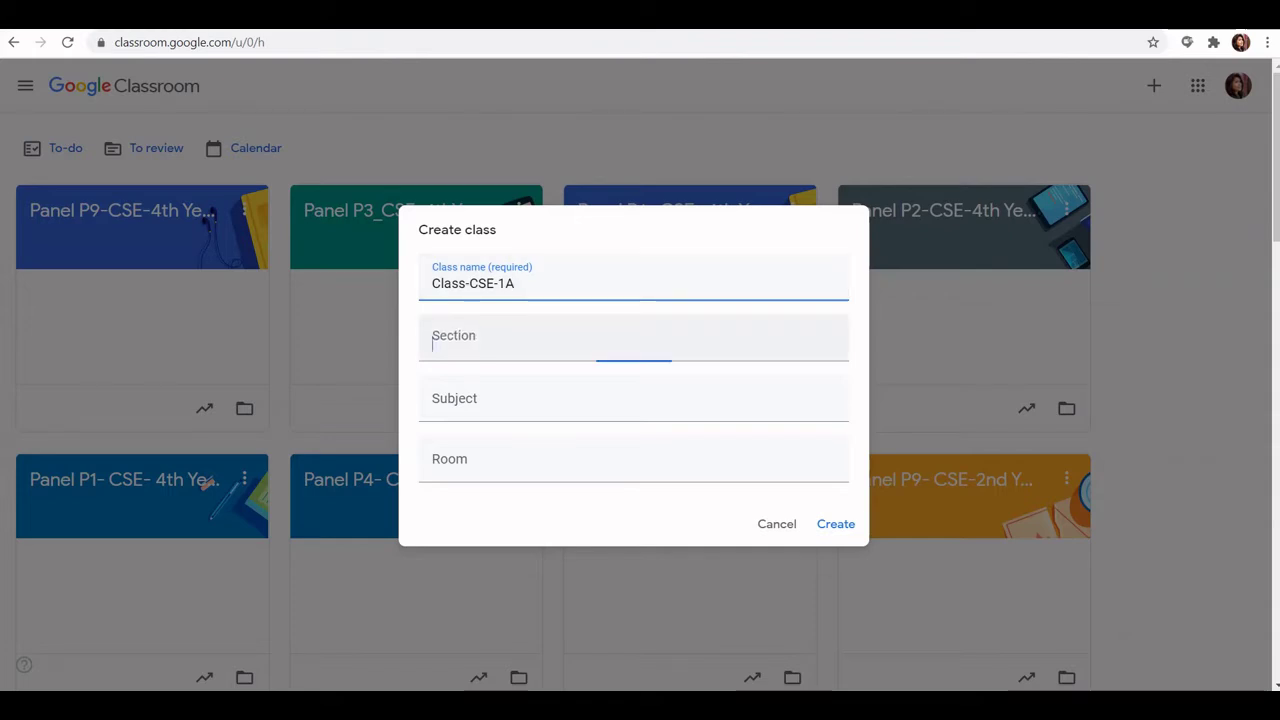
type("1")
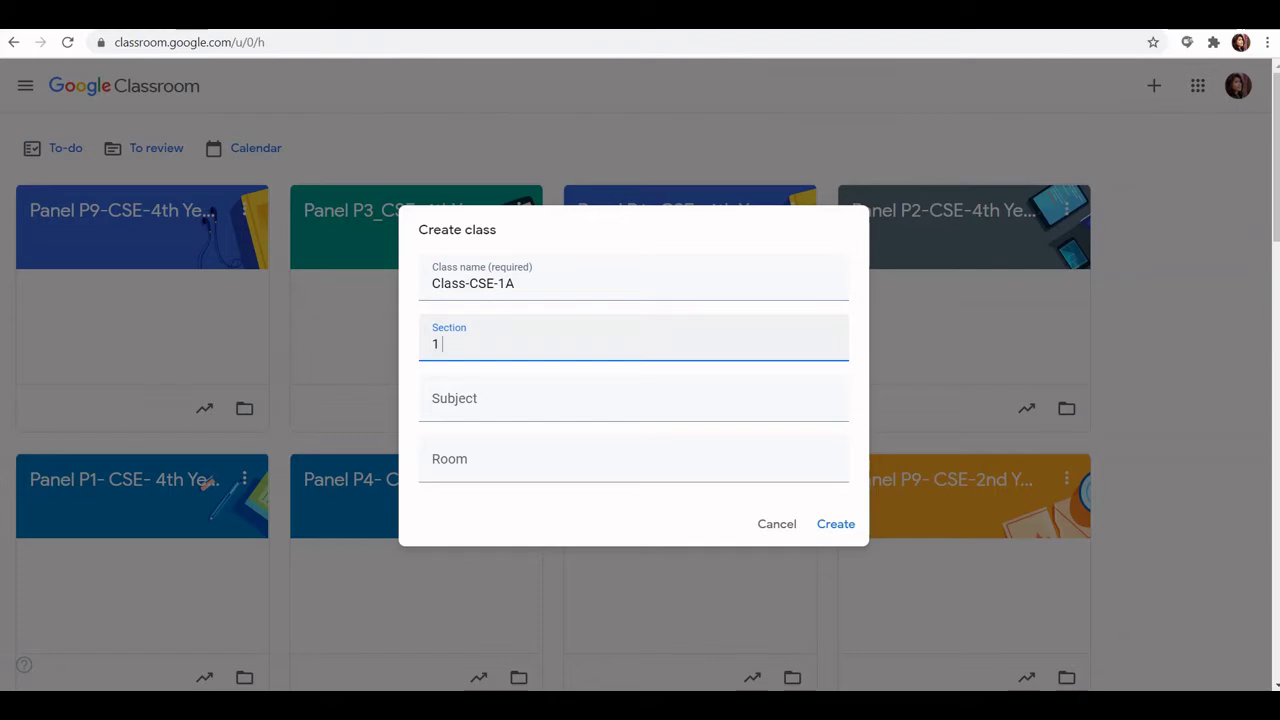
type(" SEM/NO OF STU")
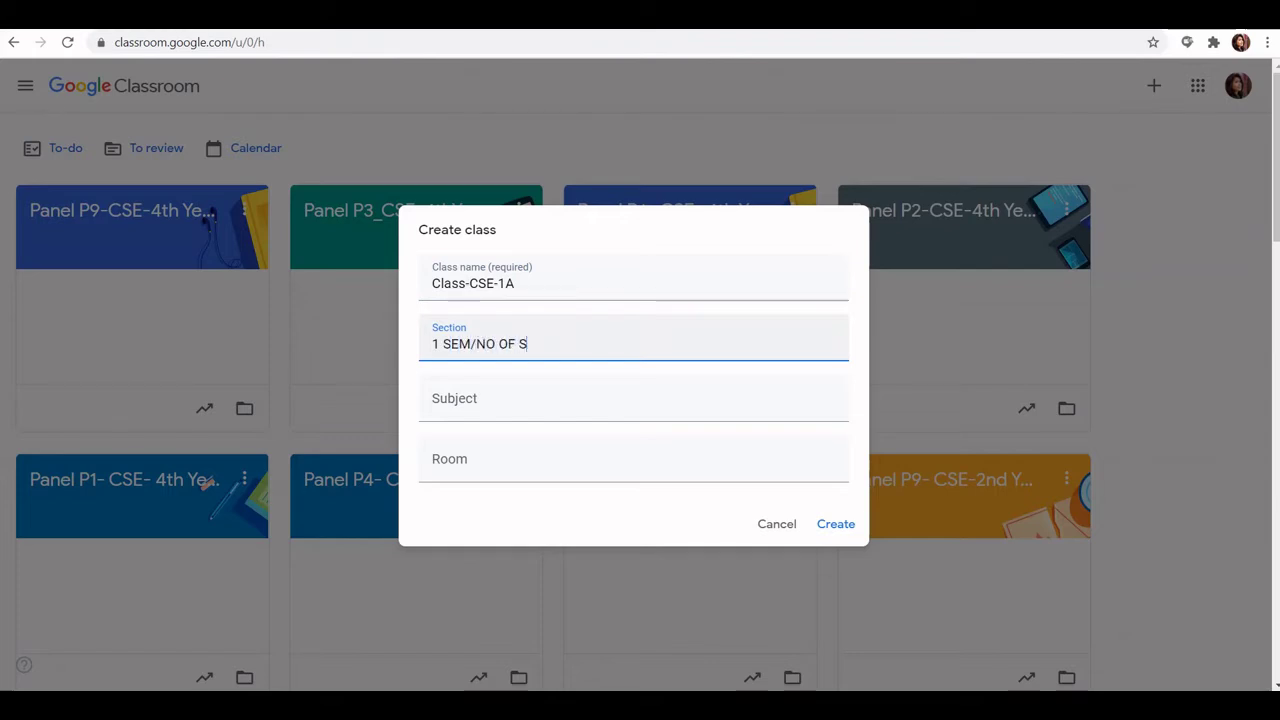
type("DENTS")
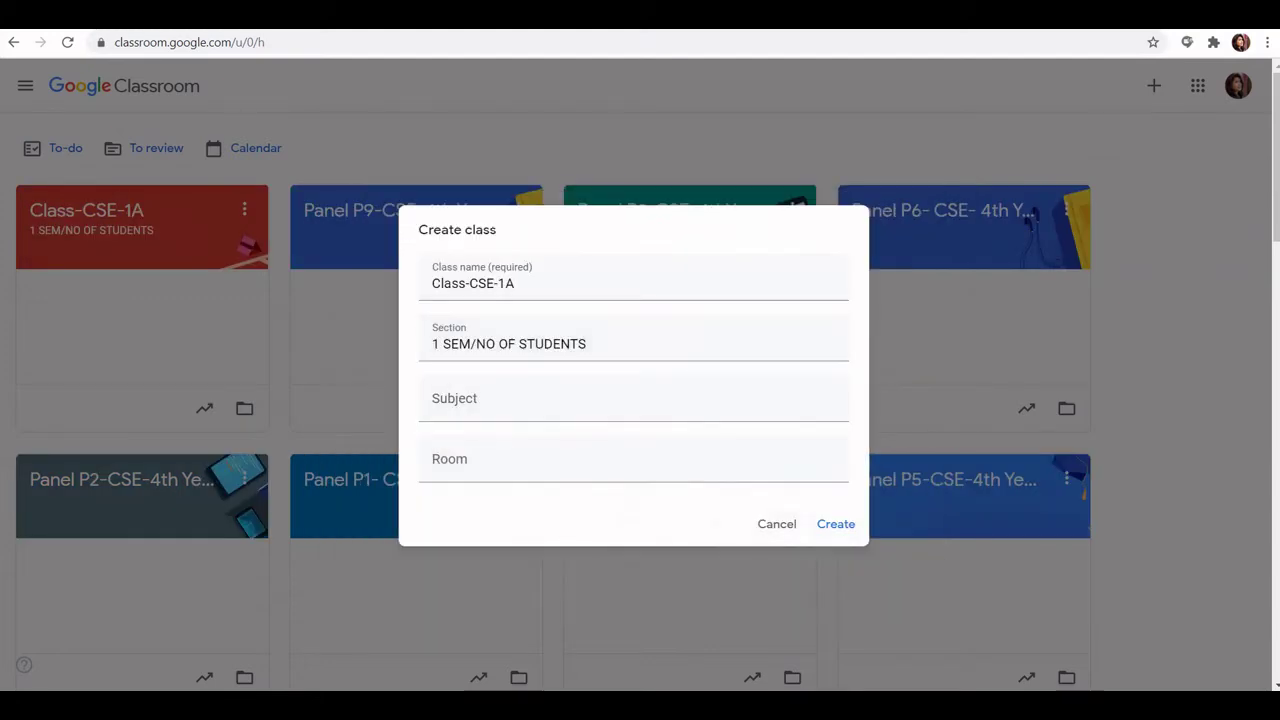
key("Escape")
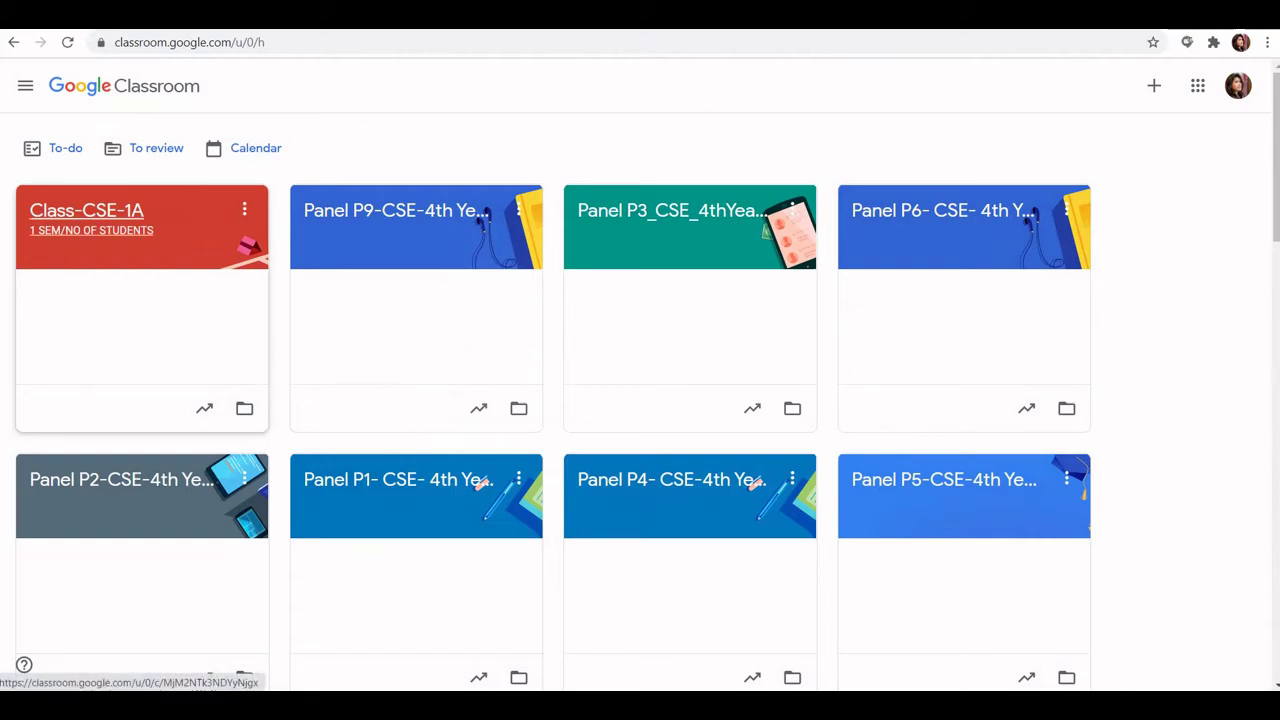
Step: Open Class-CSE-1A and add a classwork topic named "HV"
left_click(86, 212)
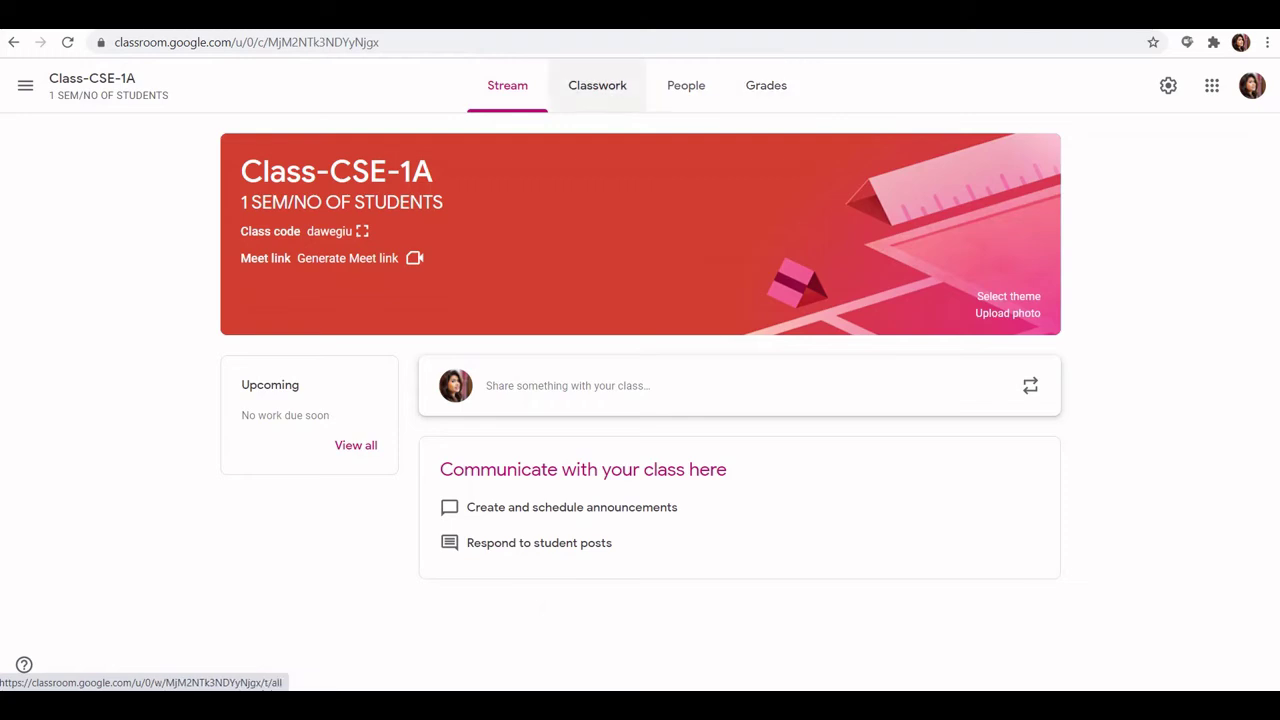
left_click(597, 85)
left_click(373, 146)
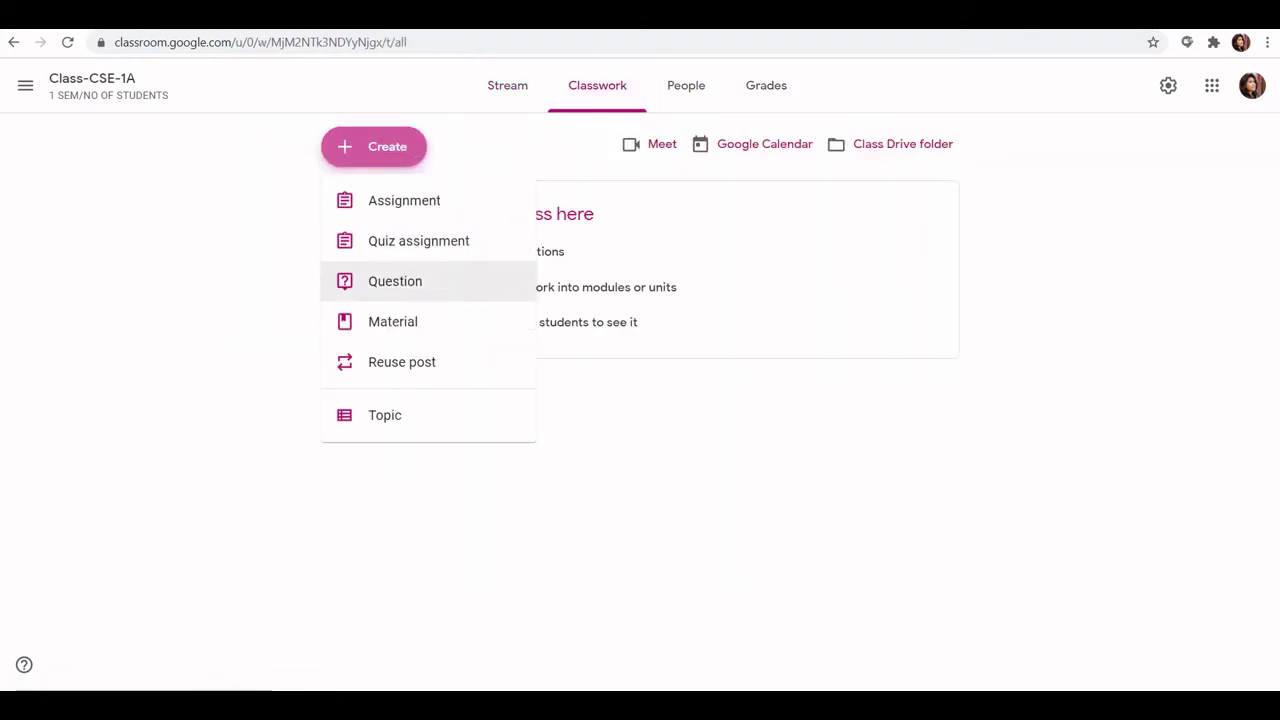
left_click(410, 415)
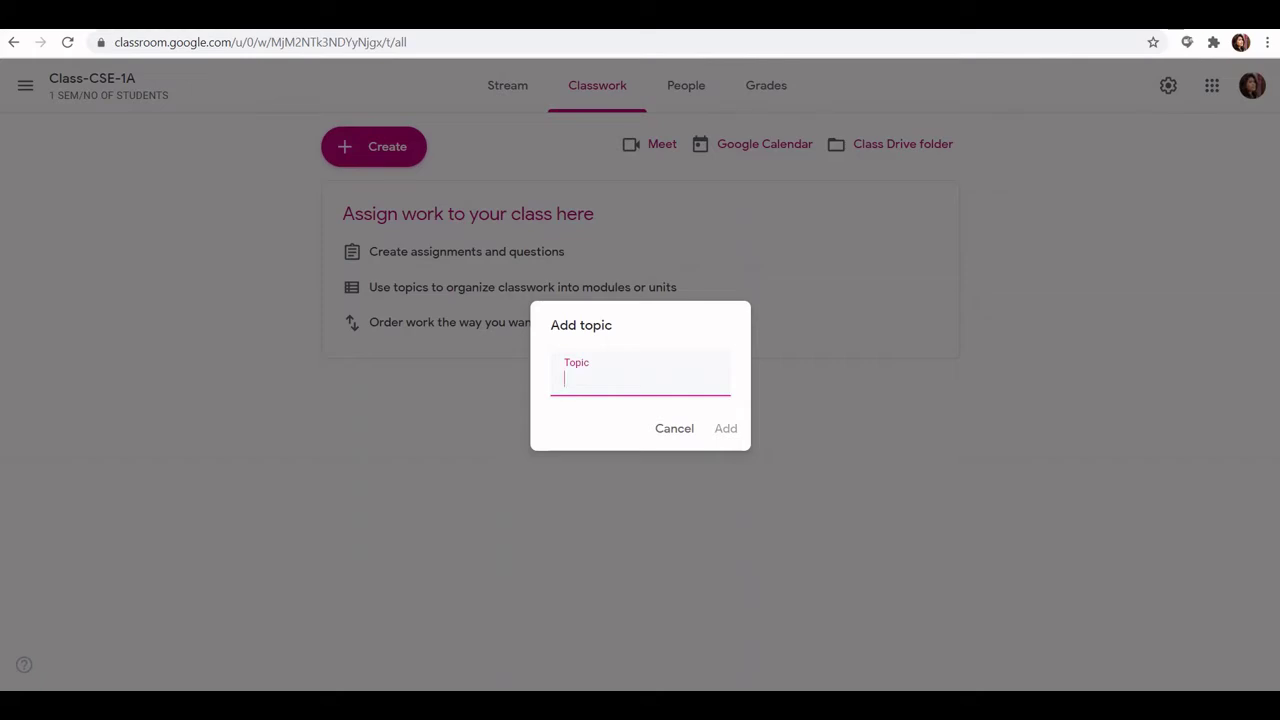
type("HV")
key("Return")
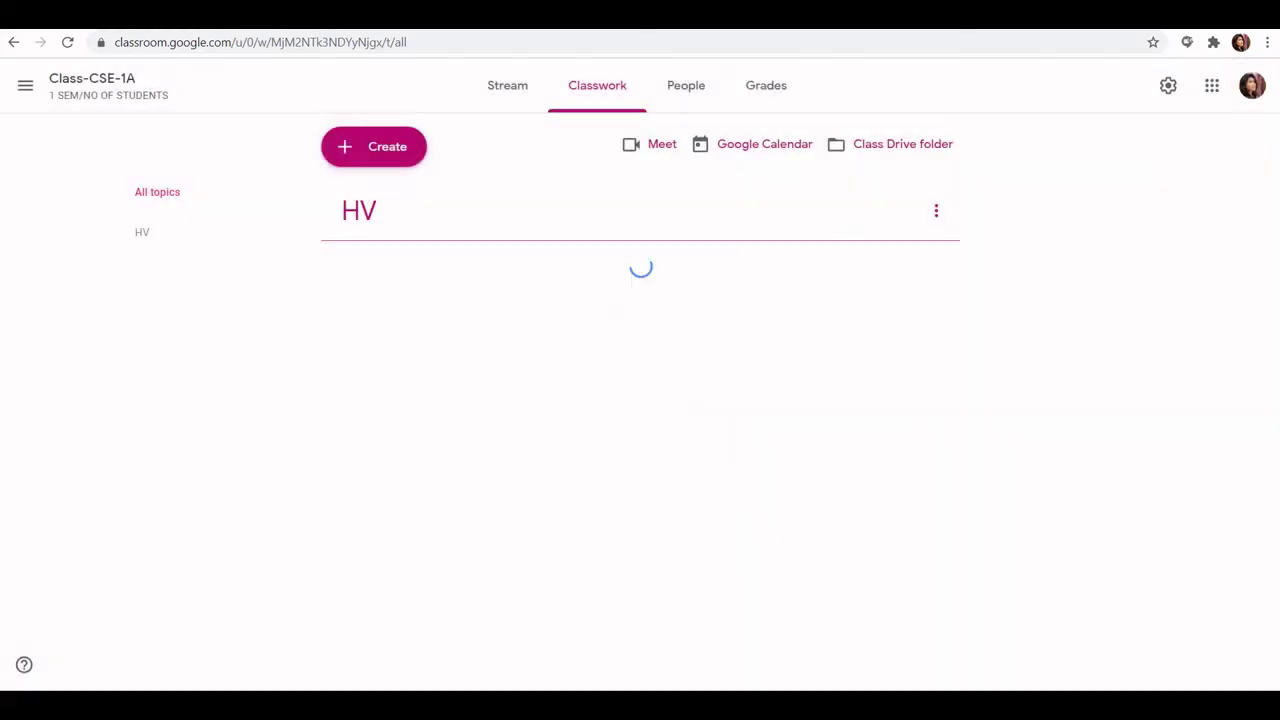
Step: Add a second classwork topic named "MATHS-1"
left_click(373, 146)
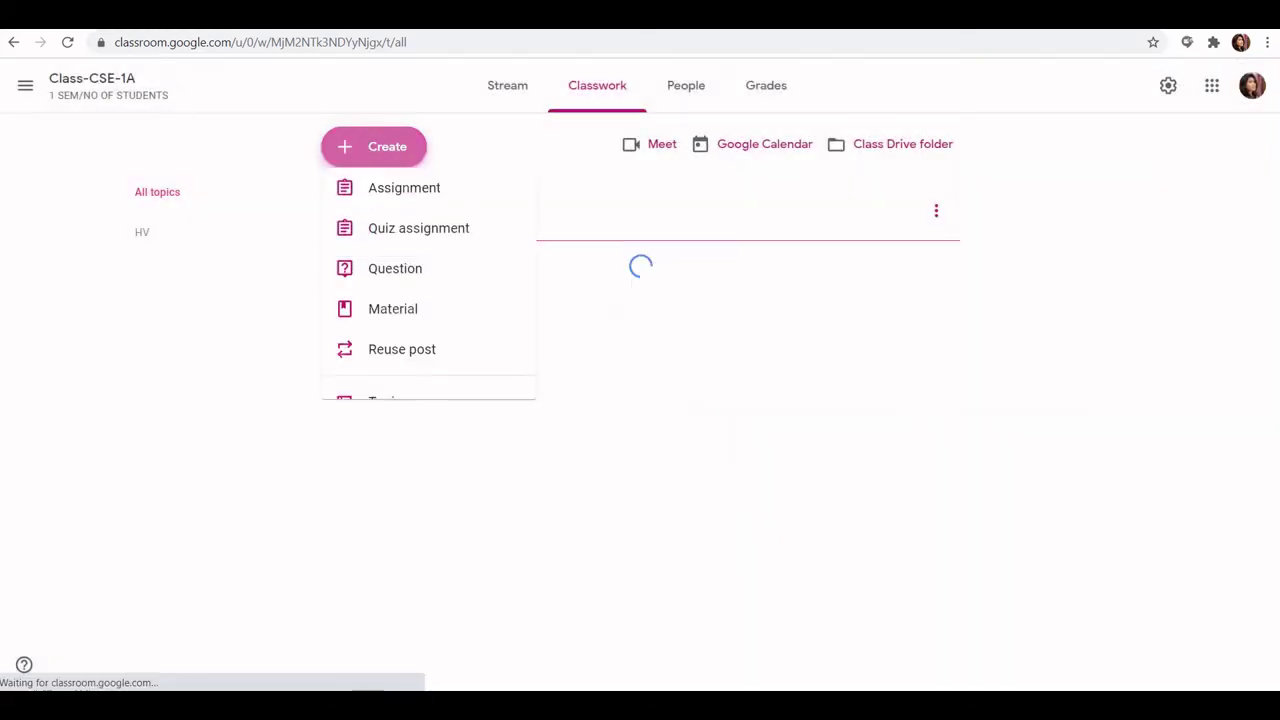
left_click(400, 415)
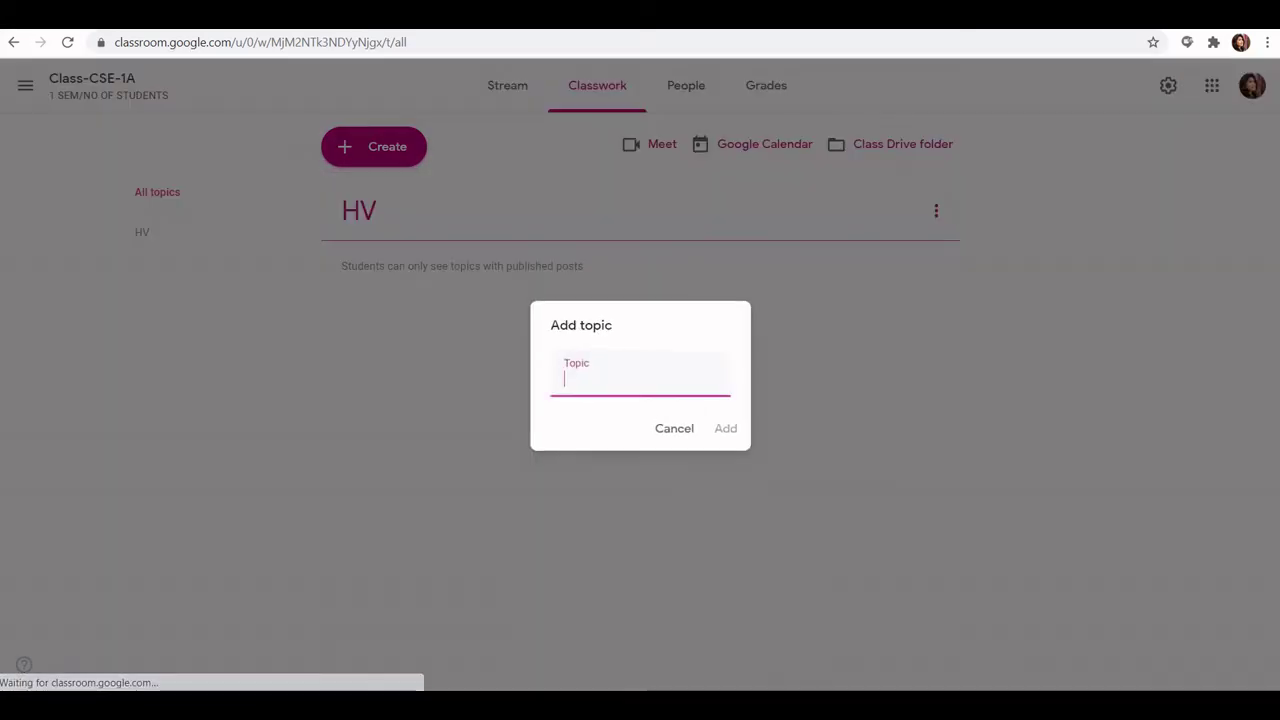
type("MATHS-1")
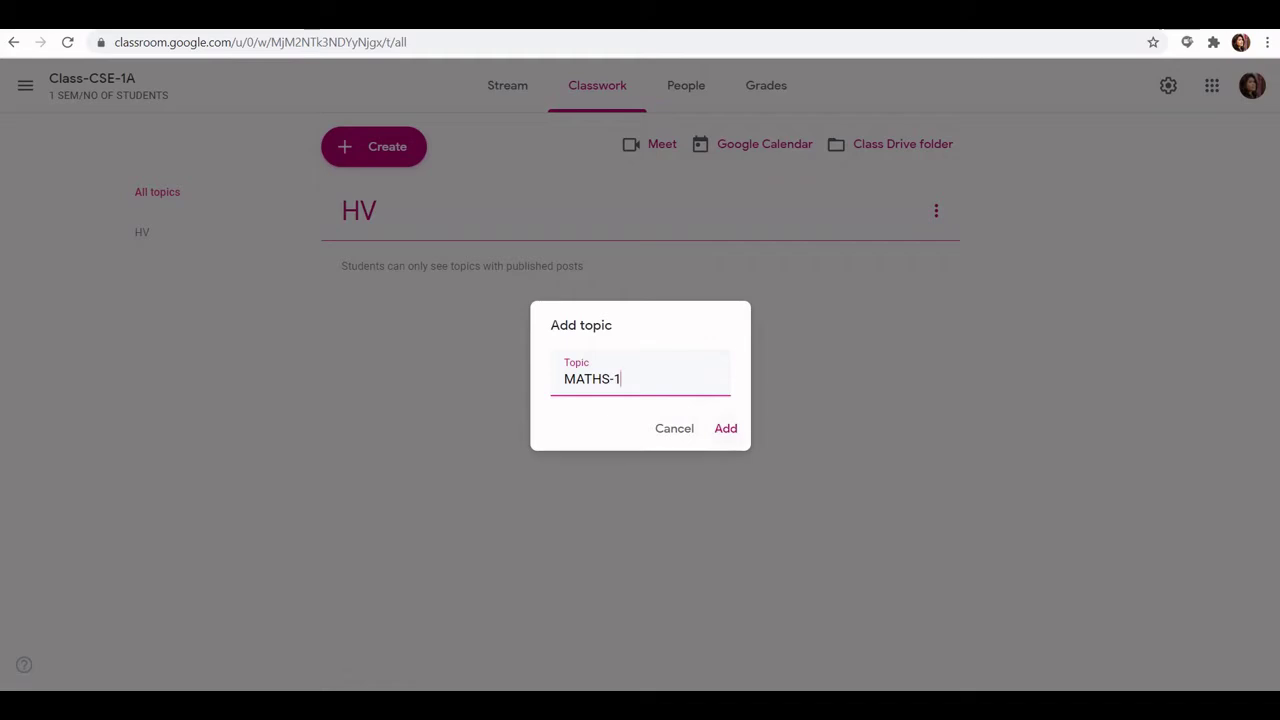
key("Return")
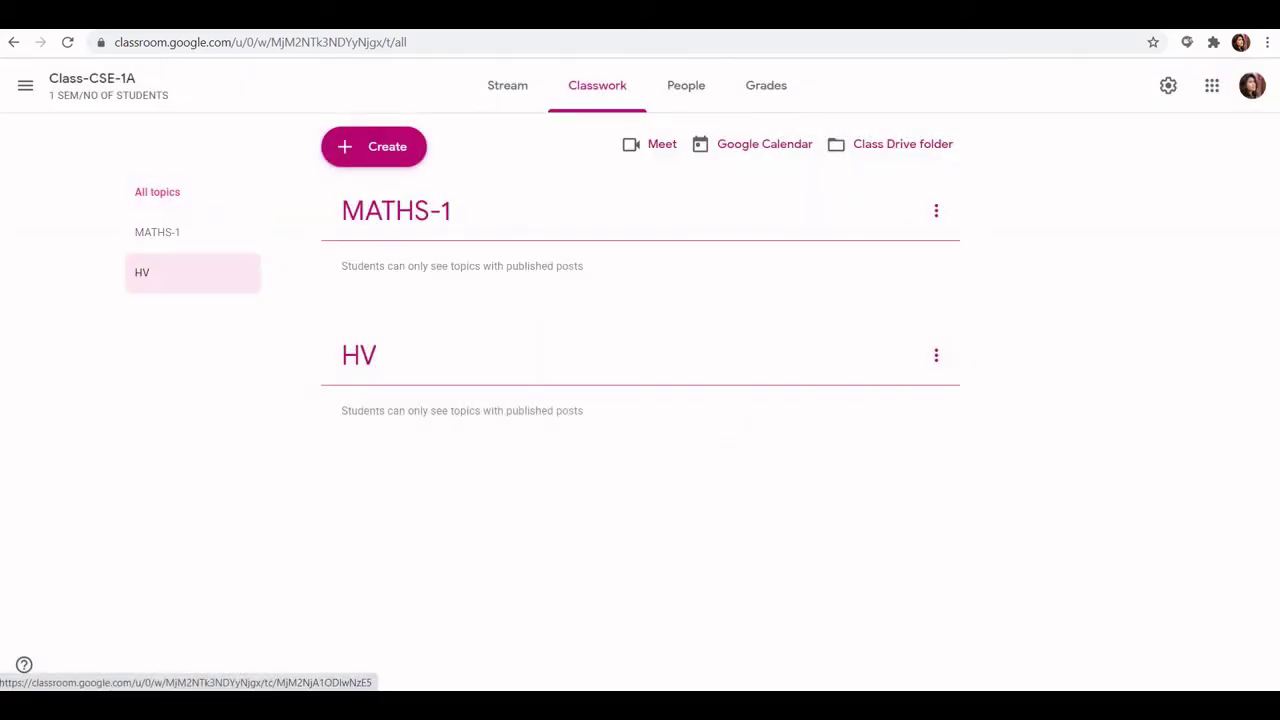
Step: Post a material titled "HV-Unit-1-Notes&Videos" under the HV topic and expand its entry in the classwork list
left_click(373, 146)
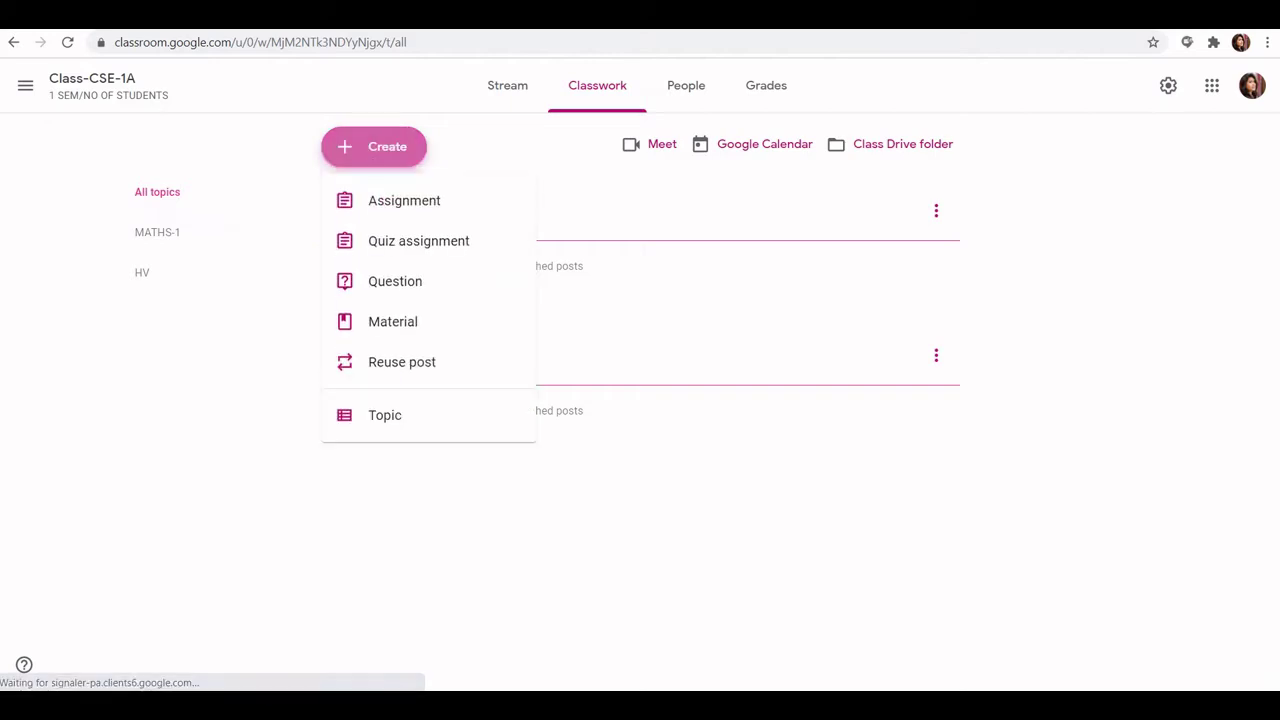
left_click(400, 321)
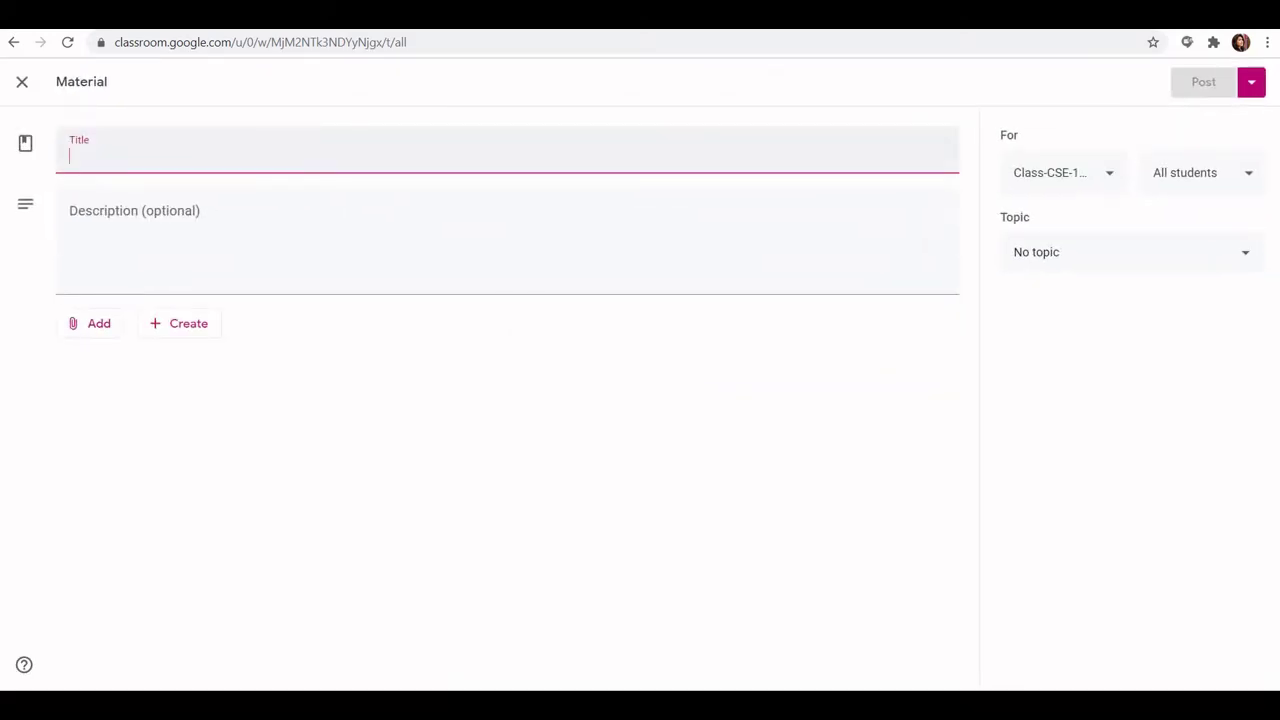
type("HV")
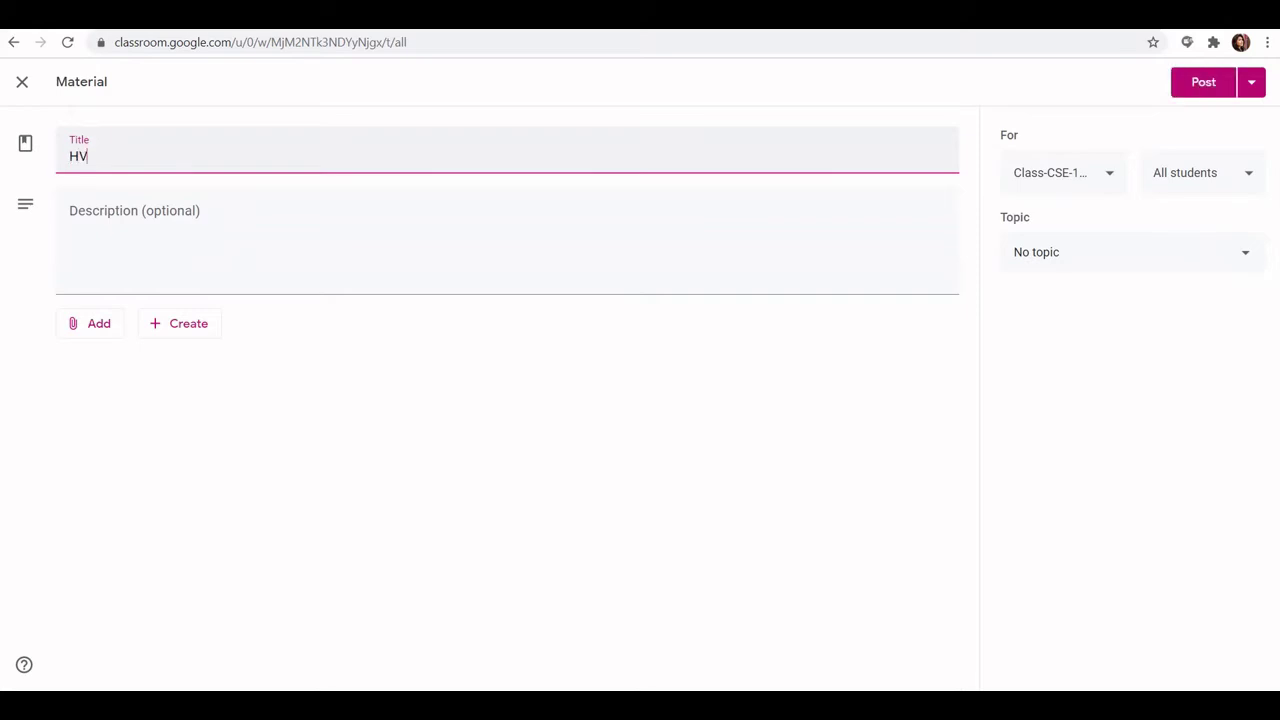
type("-Unit-1-Notes&Videos")
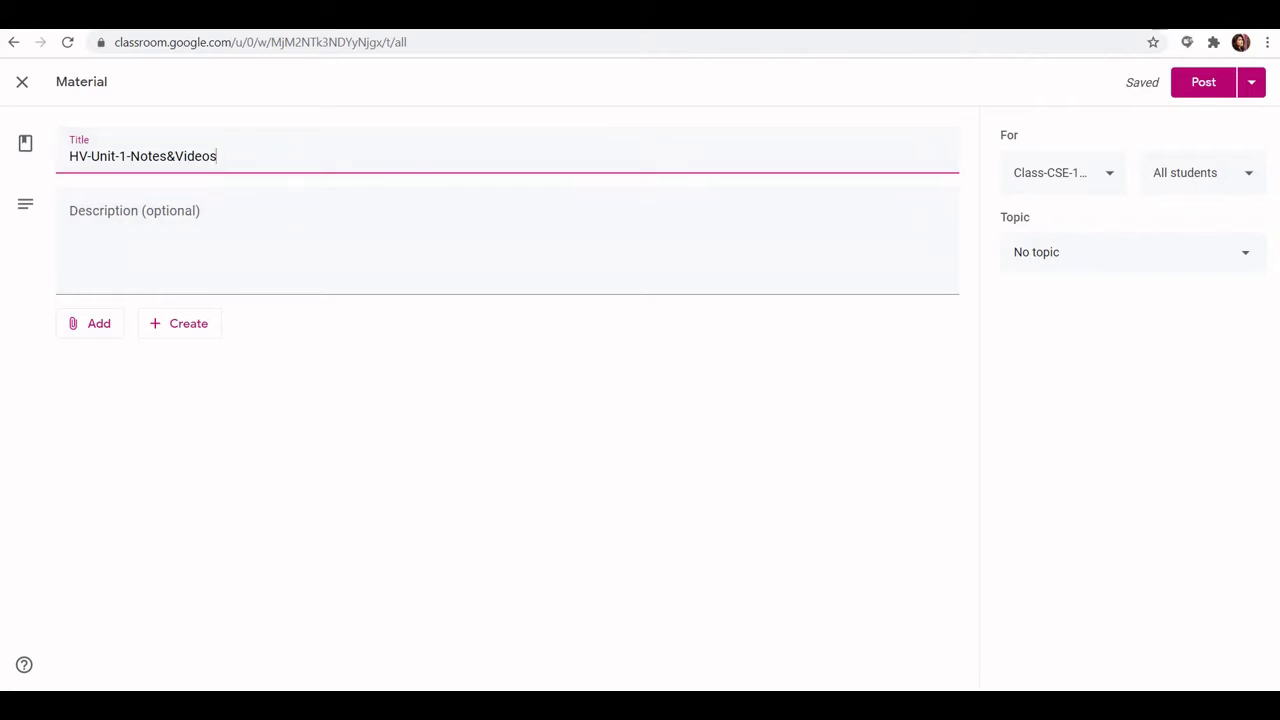
left_click(1130, 252)
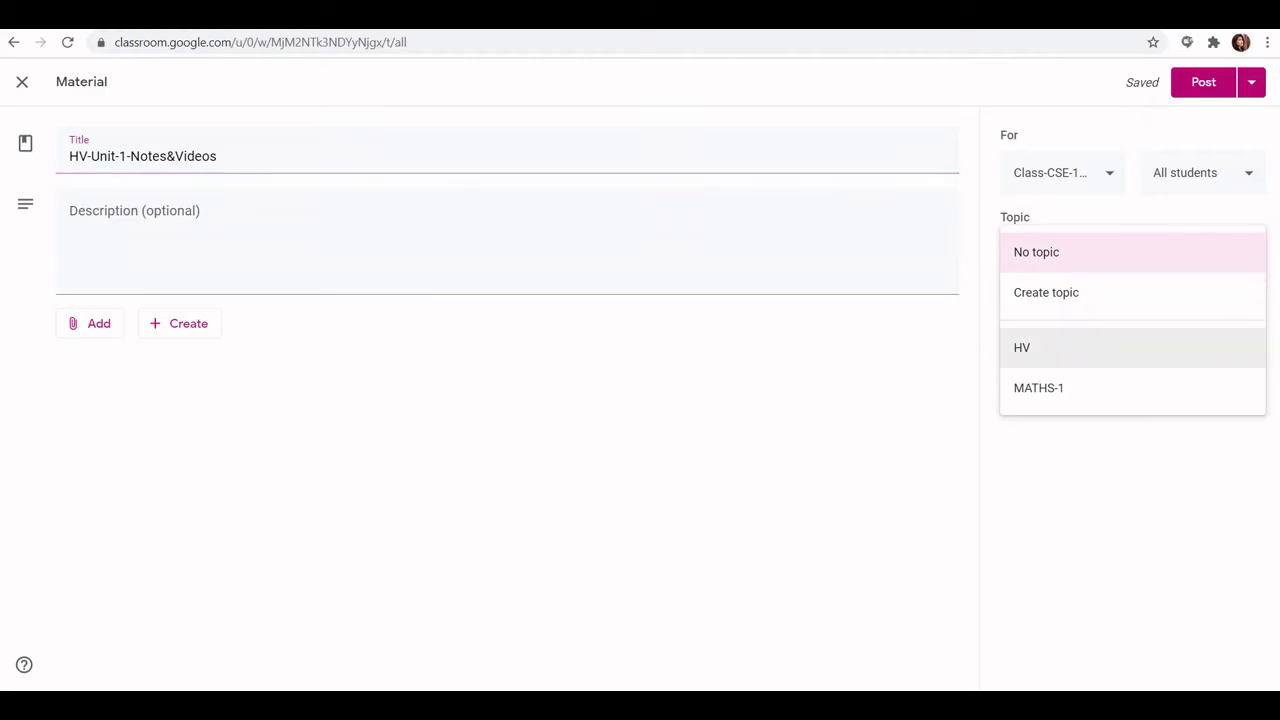
left_click(1021, 347)
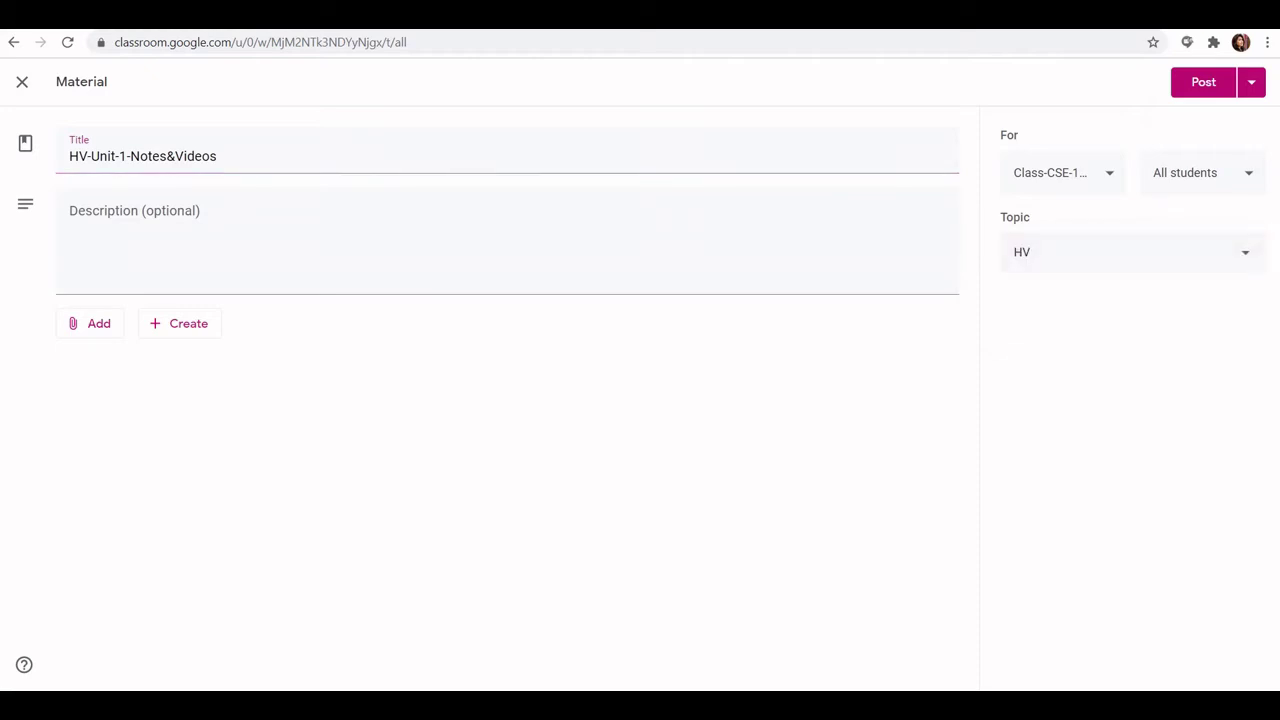
left_click(1203, 82)
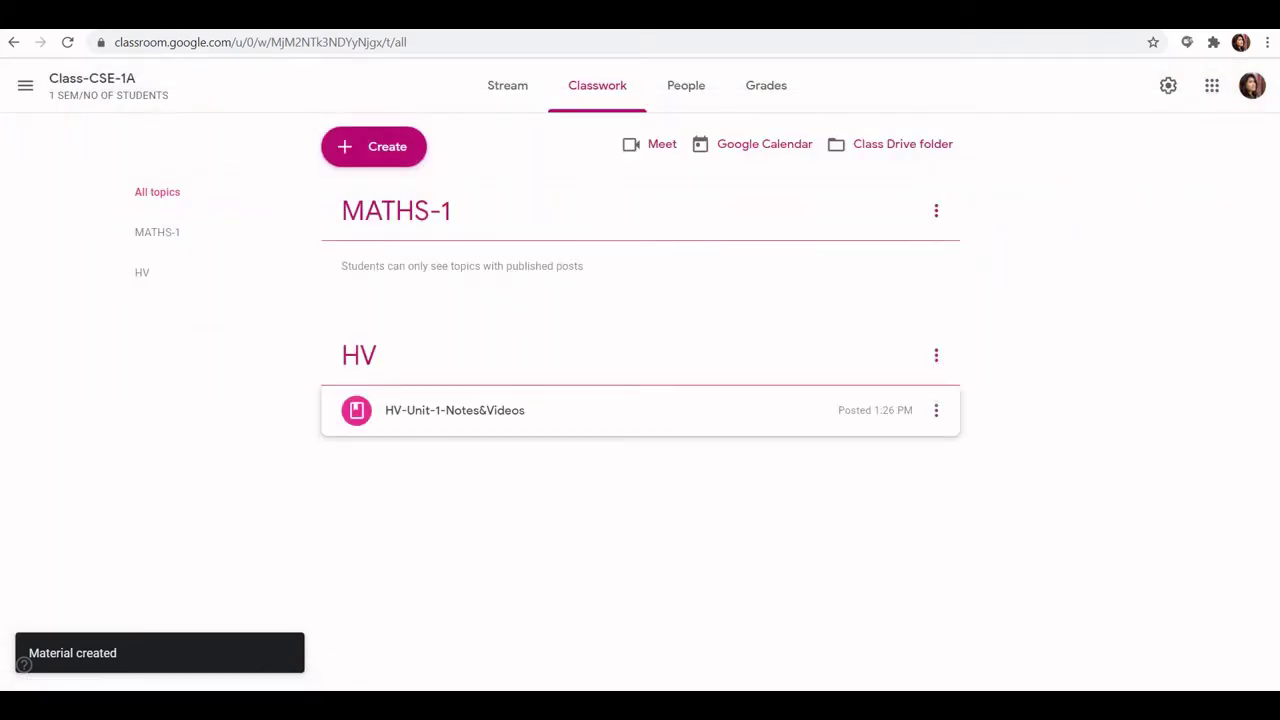
left_click(455, 411)
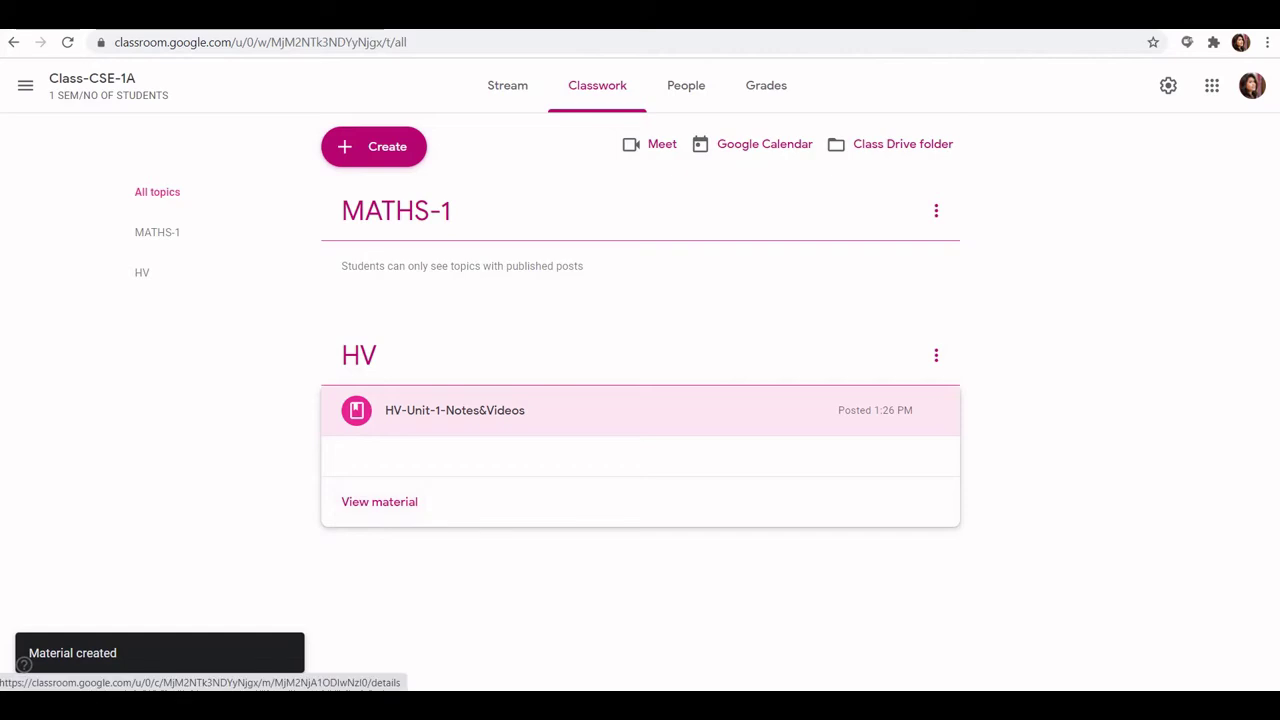
Step: Examine the student, points and topic options of a new assignment and close it without assigning
left_click(373, 146)
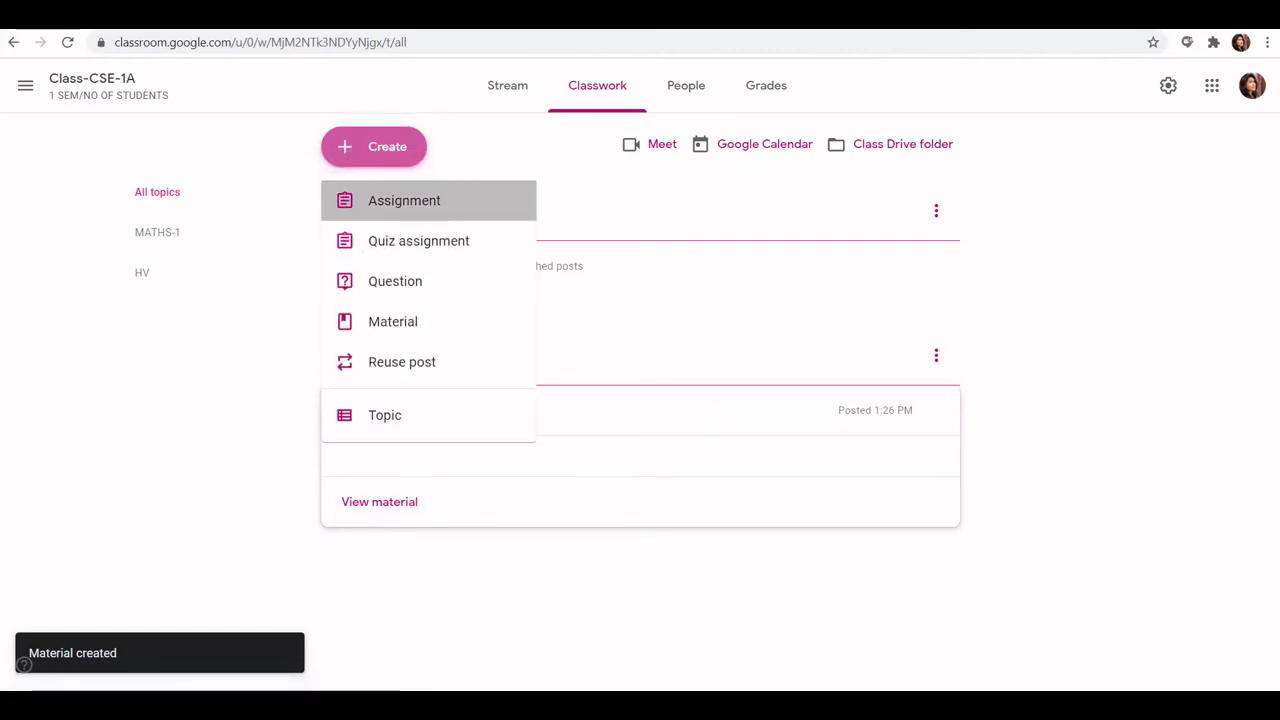
left_click(404, 200)
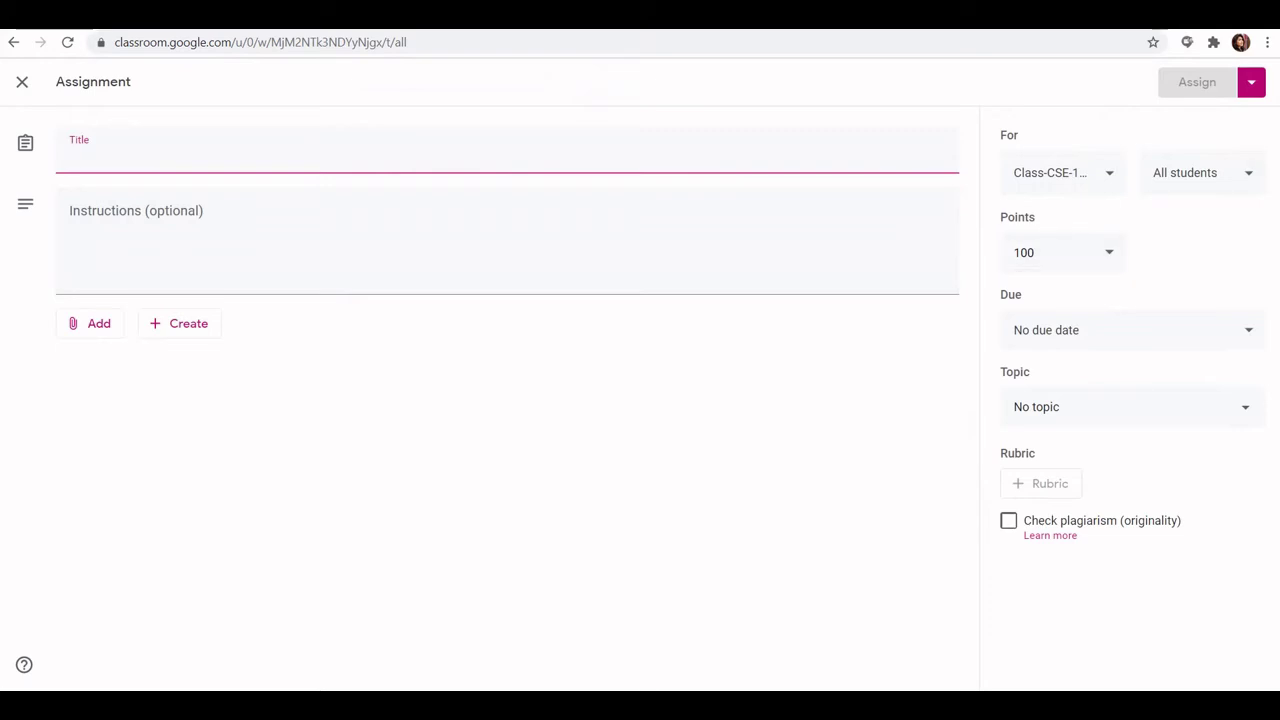
left_click(1200, 172)
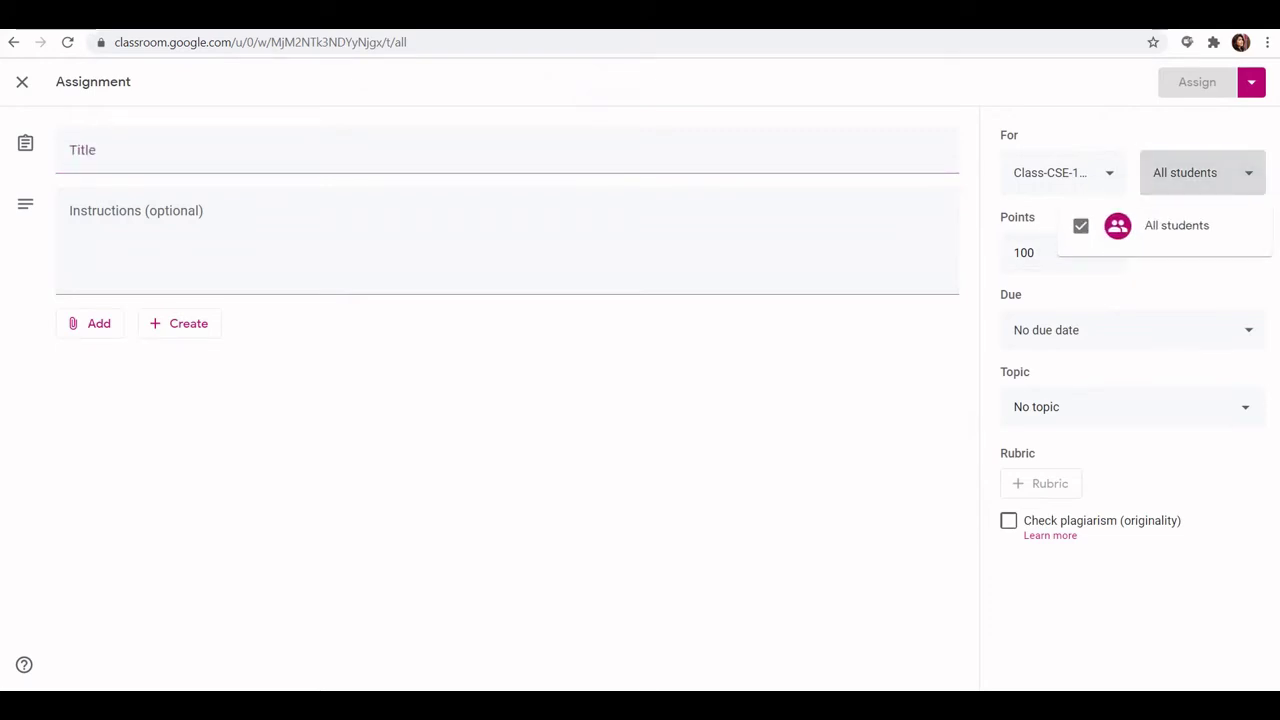
key("Escape")
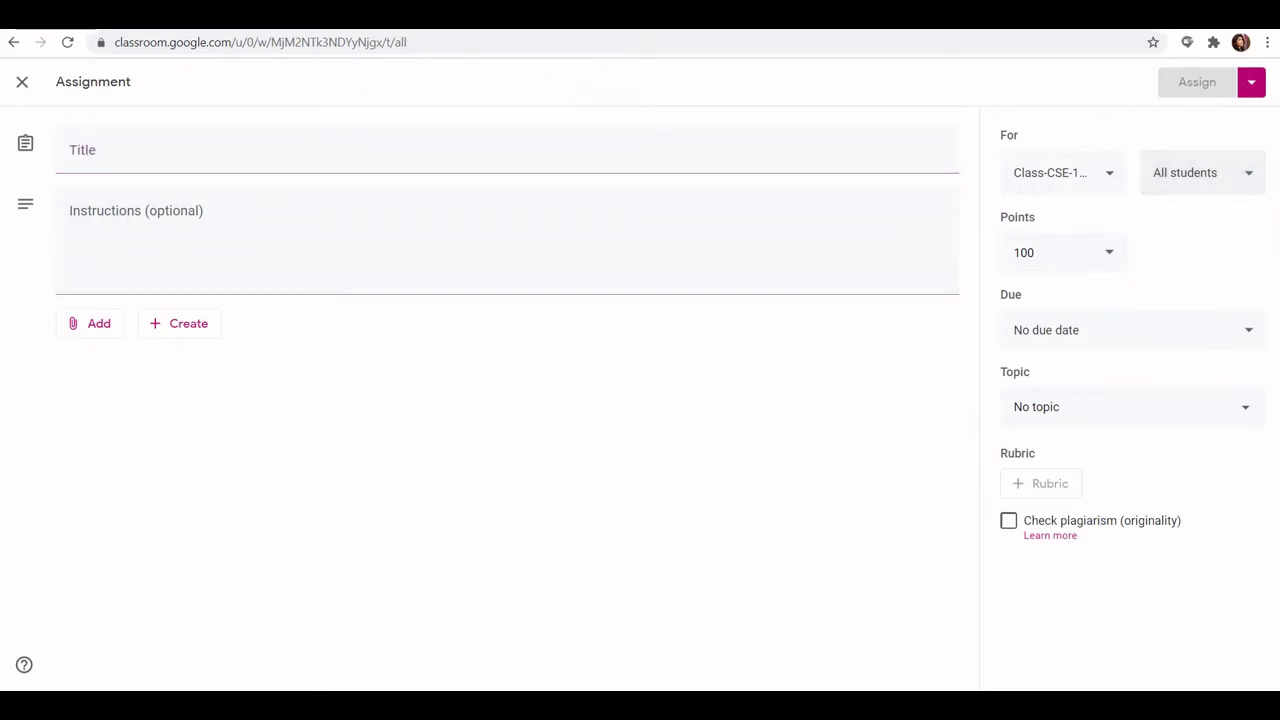
left_click(1040, 252)
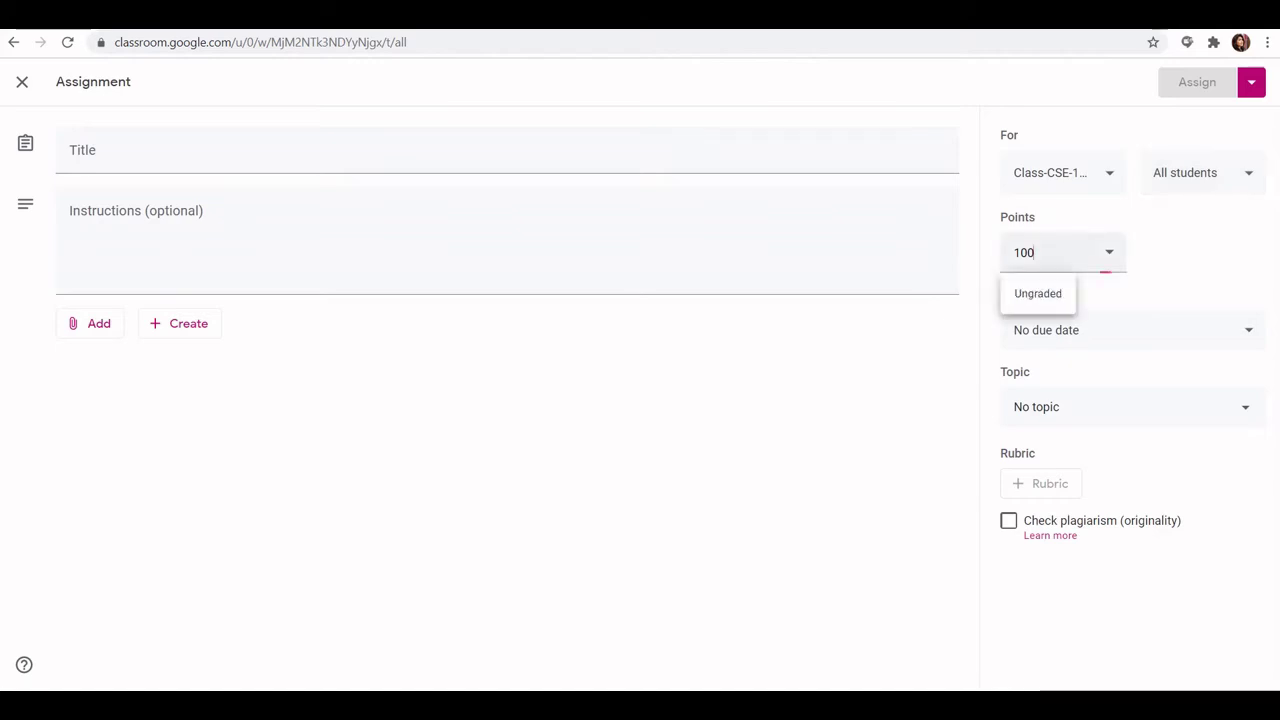
key("Tab")
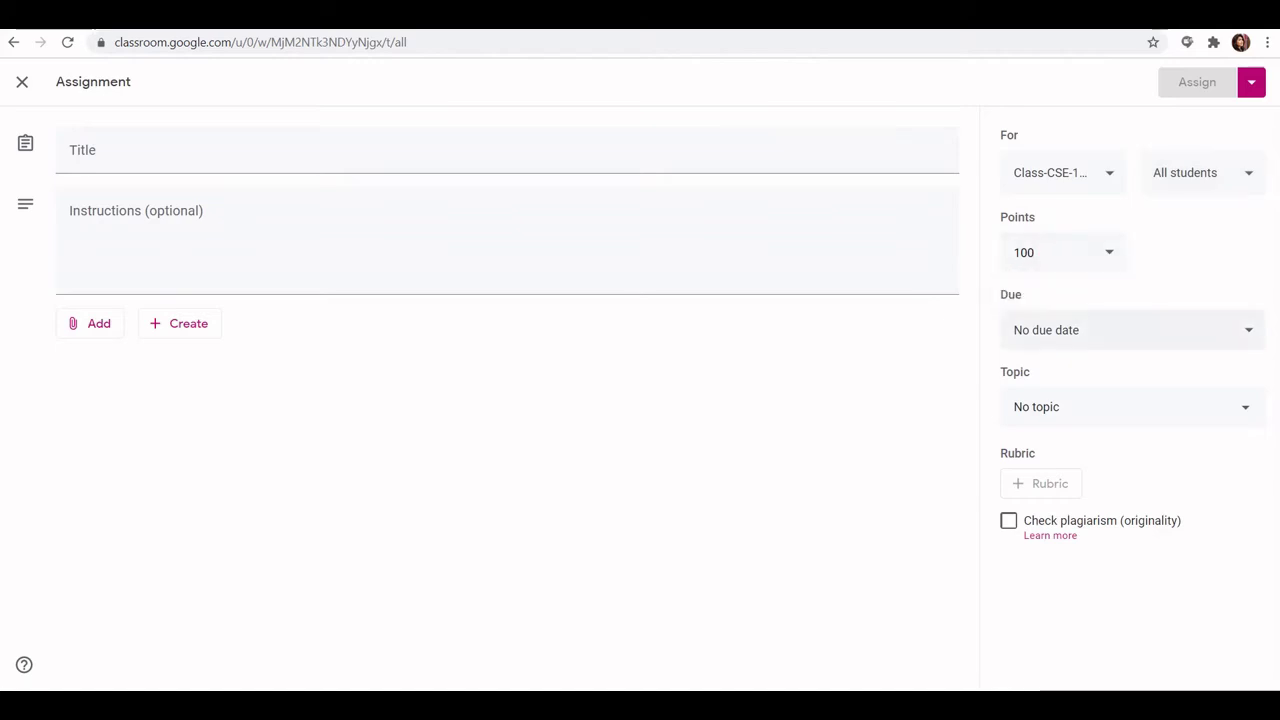
left_click(1133, 407)
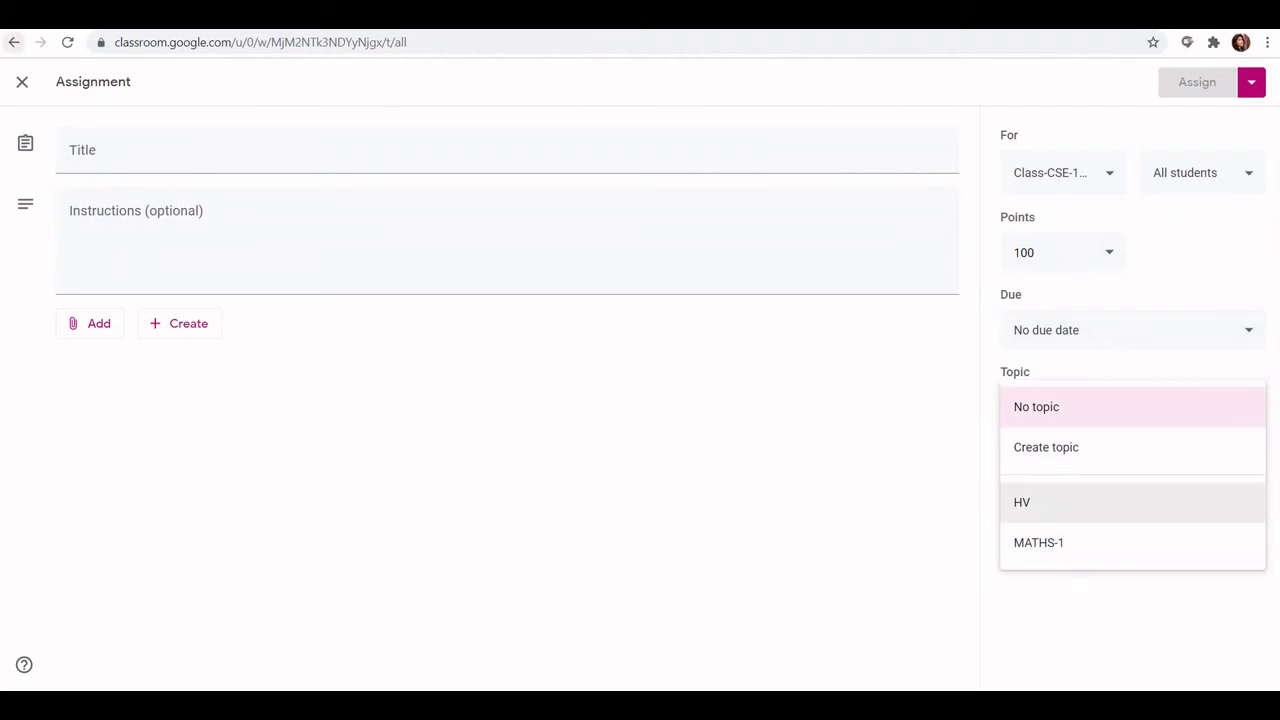
left_click(1038, 542)
left_click(22, 81)
Step: Add a classwork topic named "assignment"
left_click(373, 146)
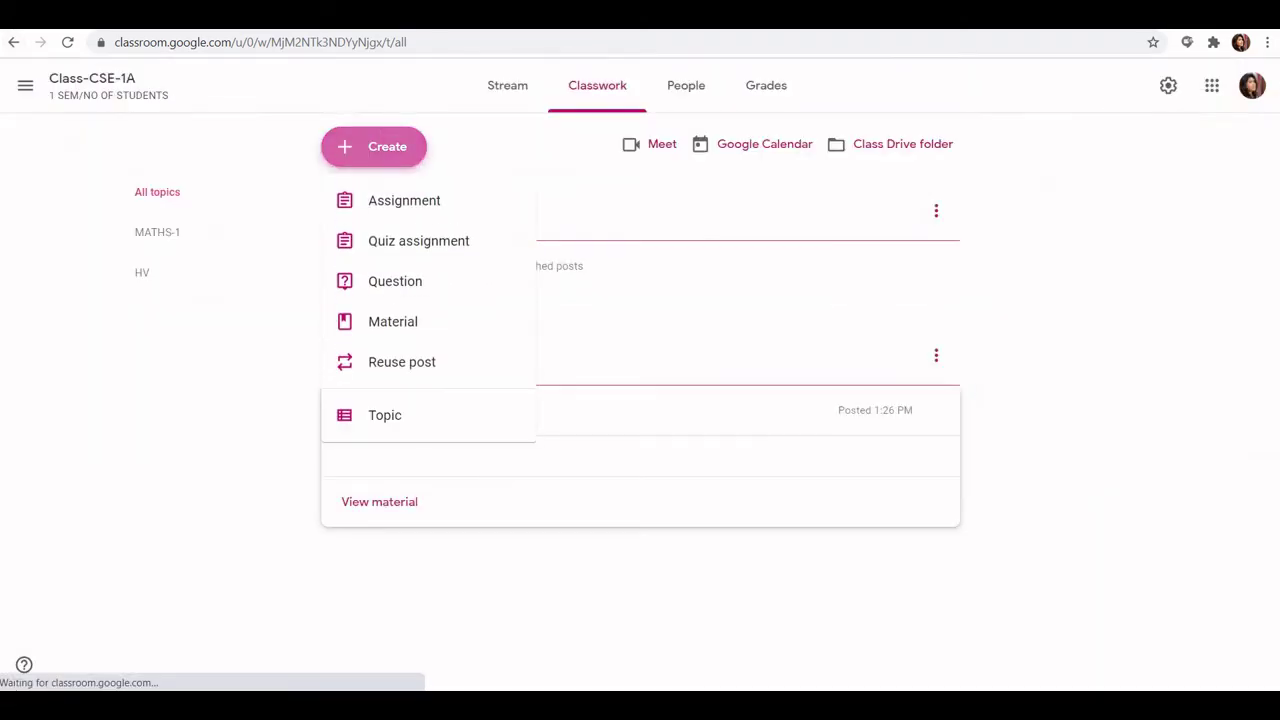
left_click(420, 415)
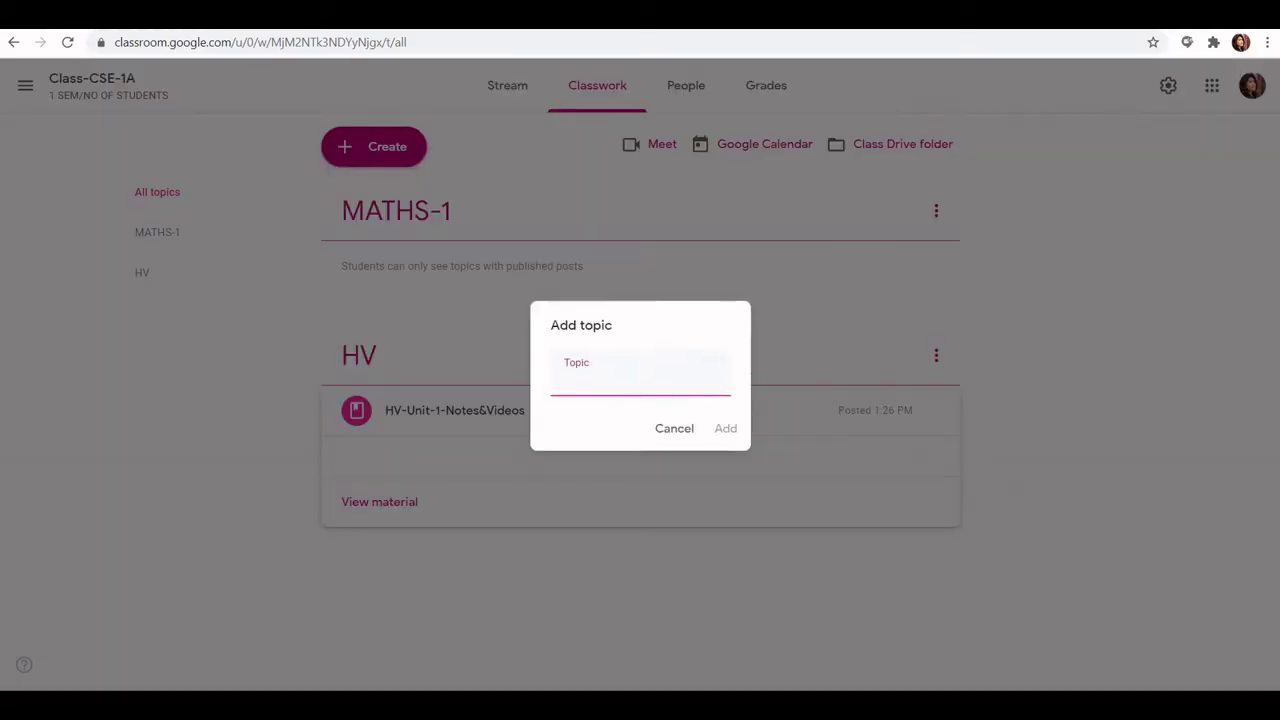
type("assignment")
key("Return")
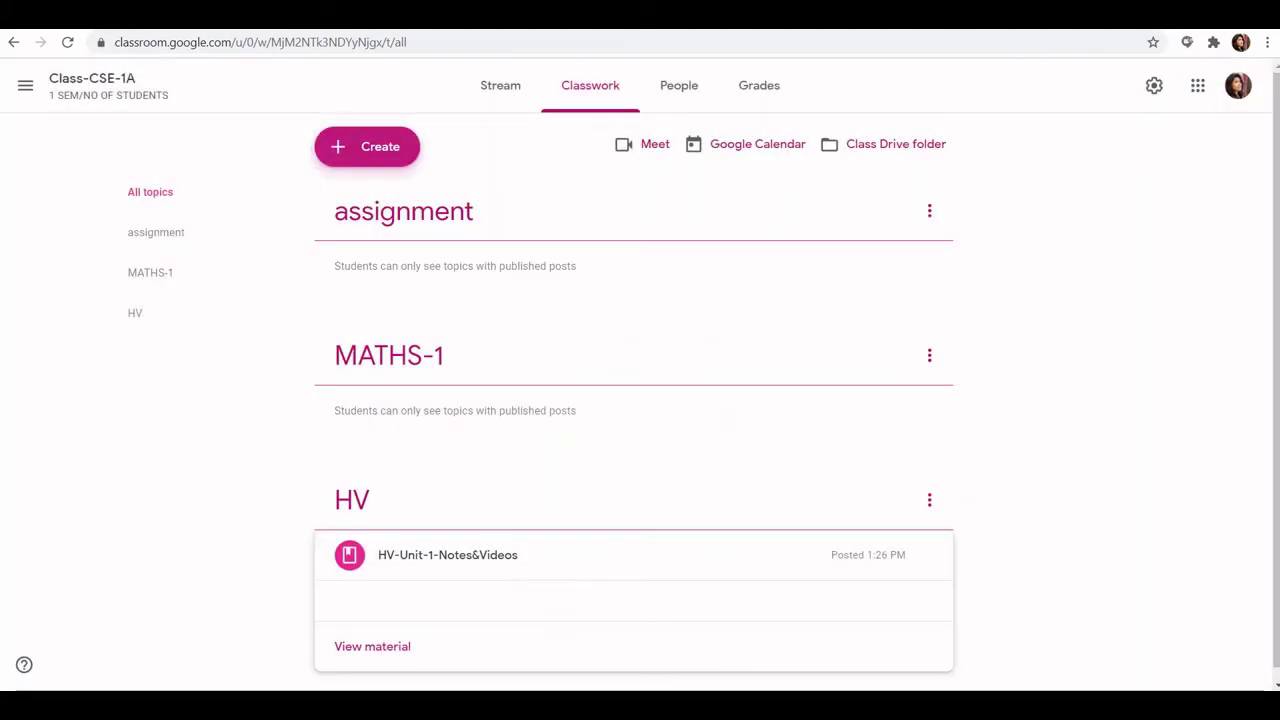
Step: Add another classwork topic named "quiz"
left_click(367, 146)
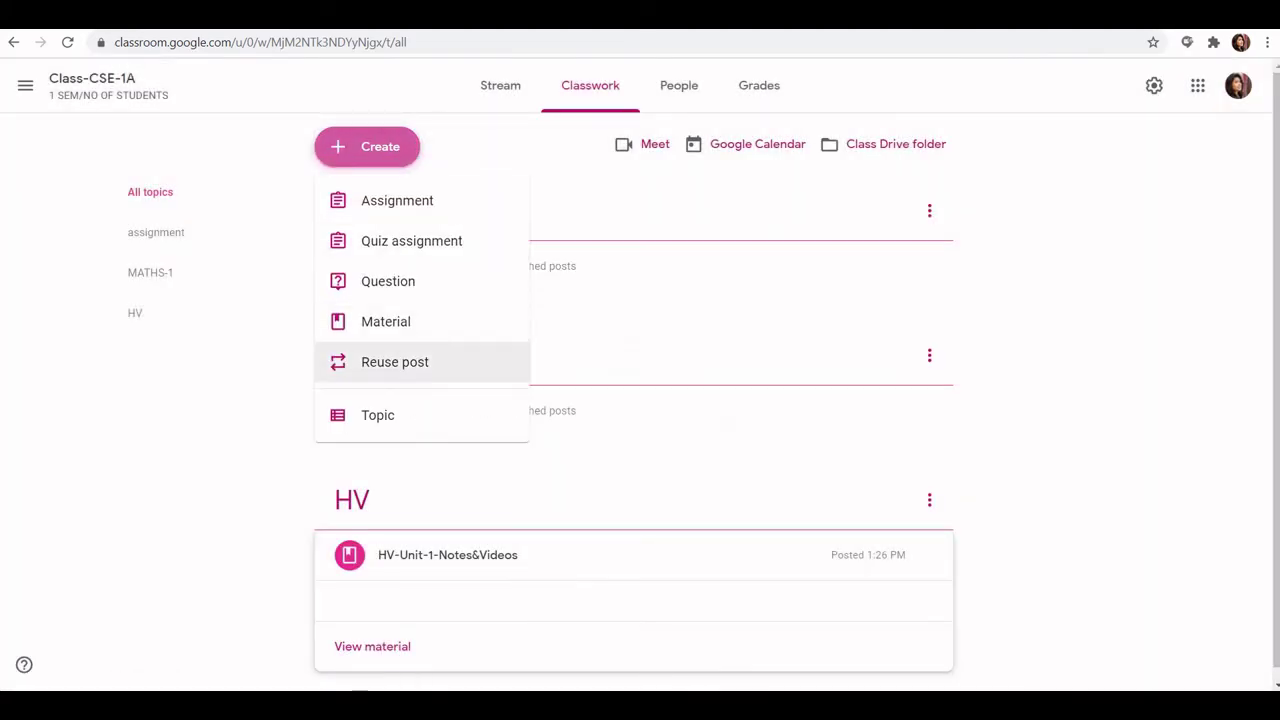
left_click(420, 415)
type("quiz")
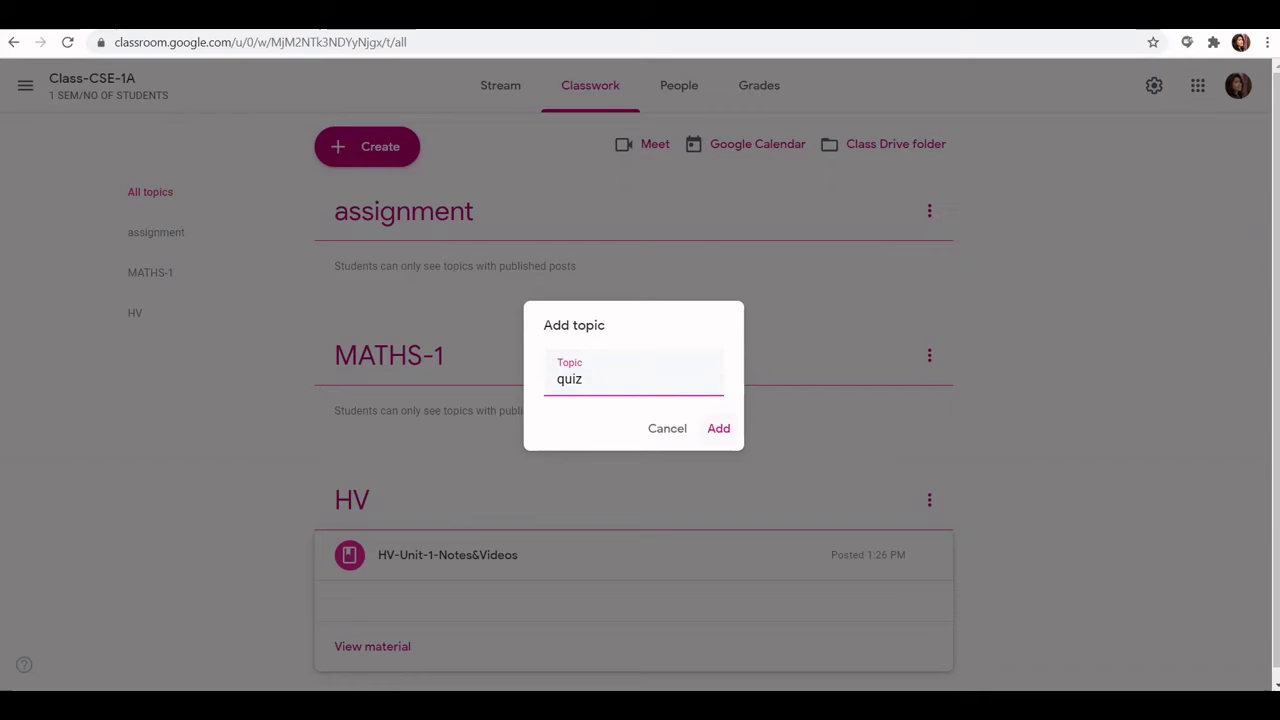
key("Return")
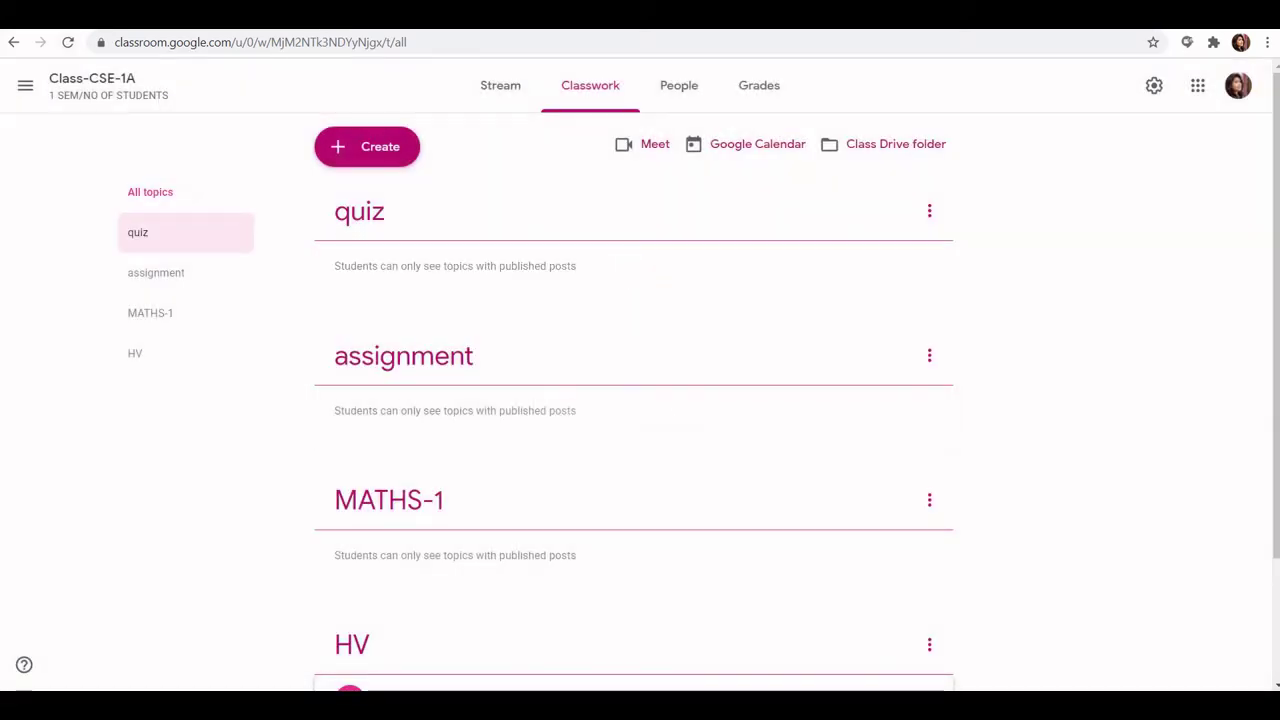
Step: Create an assignment titled "A1" under the assignment topic and assign it to all students
left_click(367, 146)
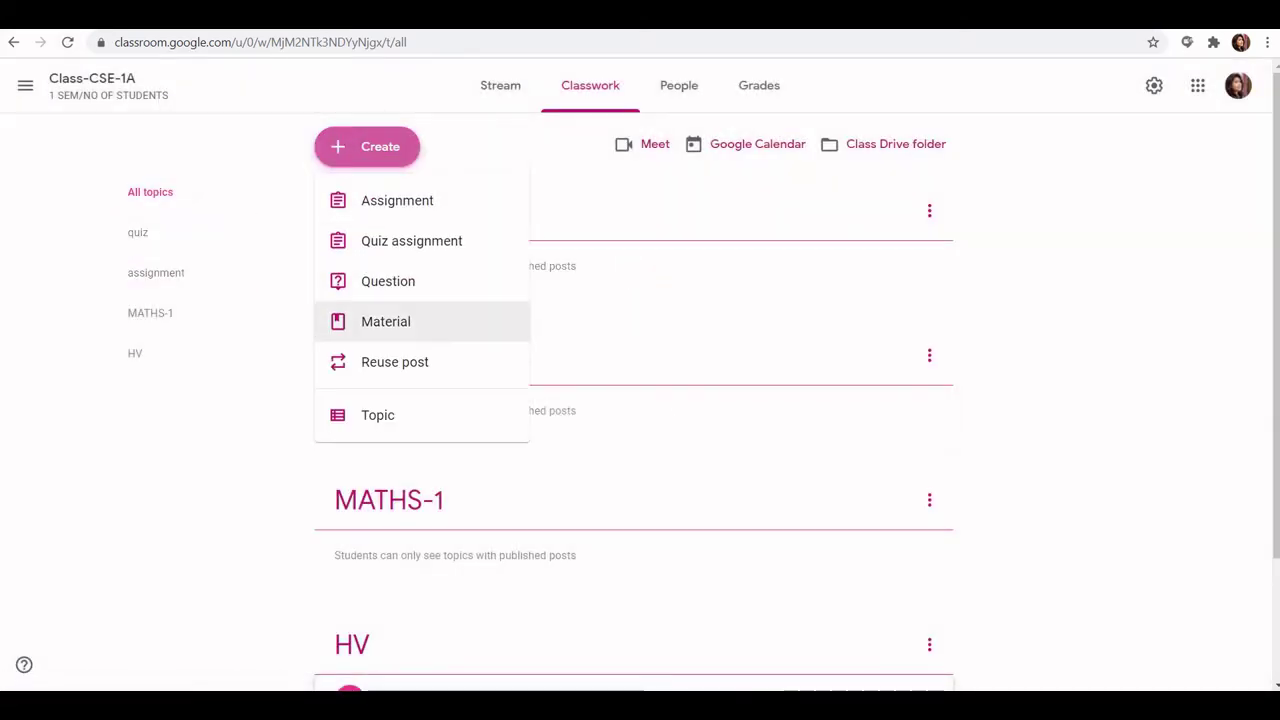
left_click(397, 200)
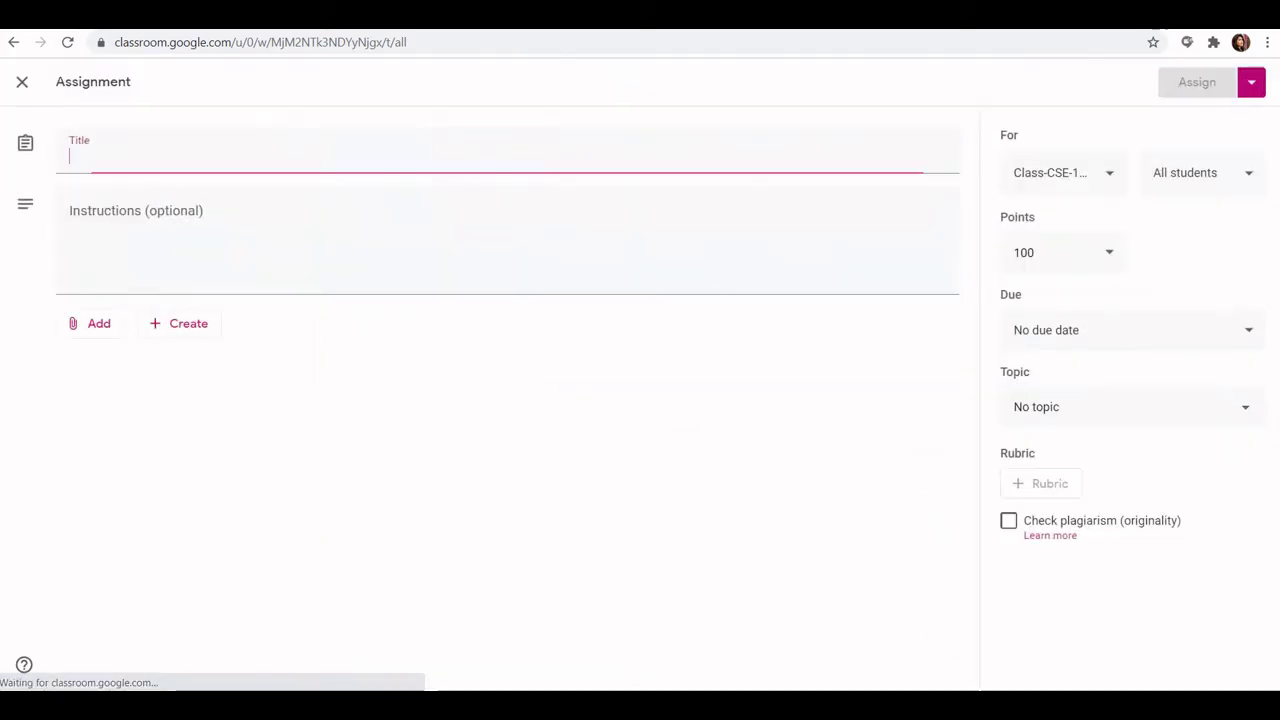
left_click(1118, 406)
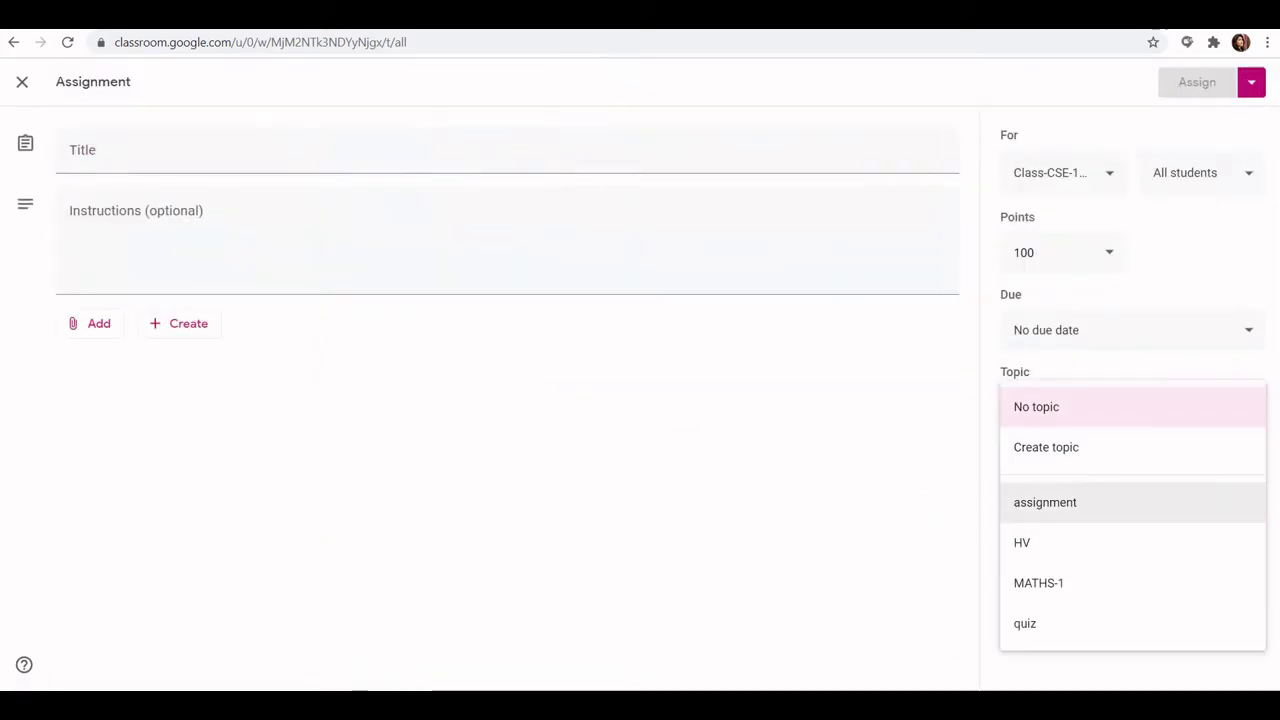
left_click(1045, 500)
left_click(70, 155)
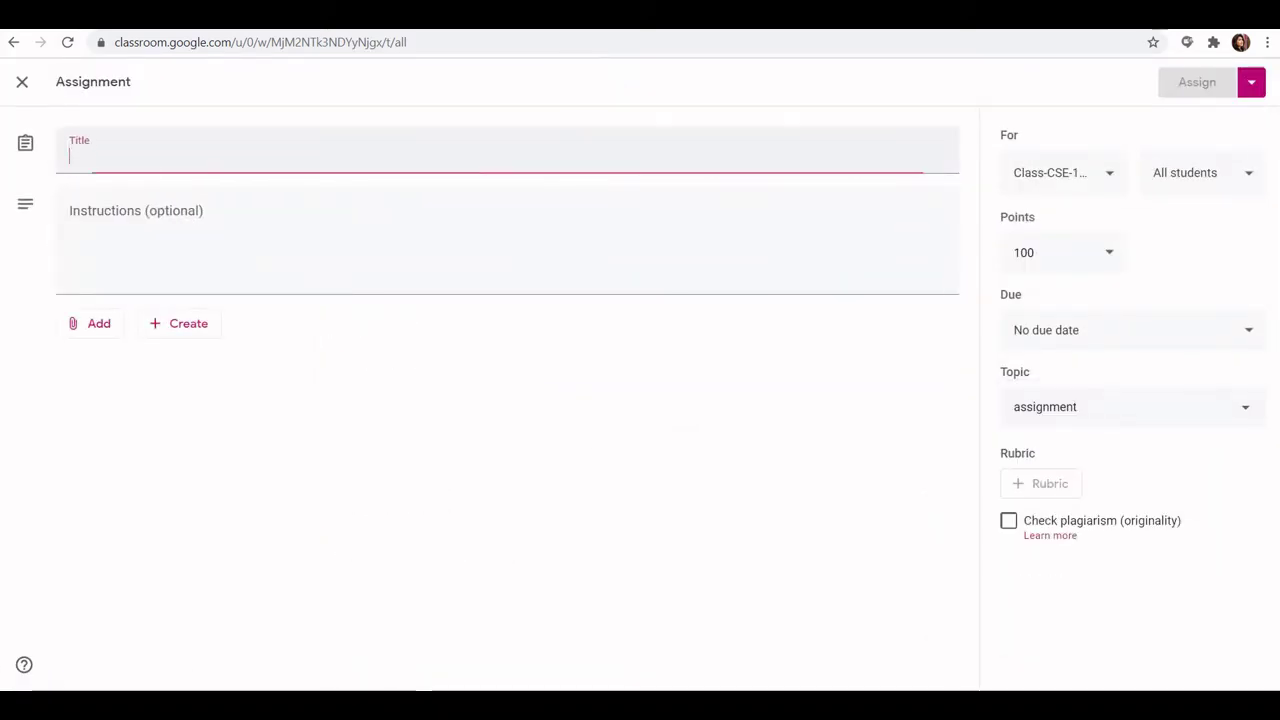
type("A1")
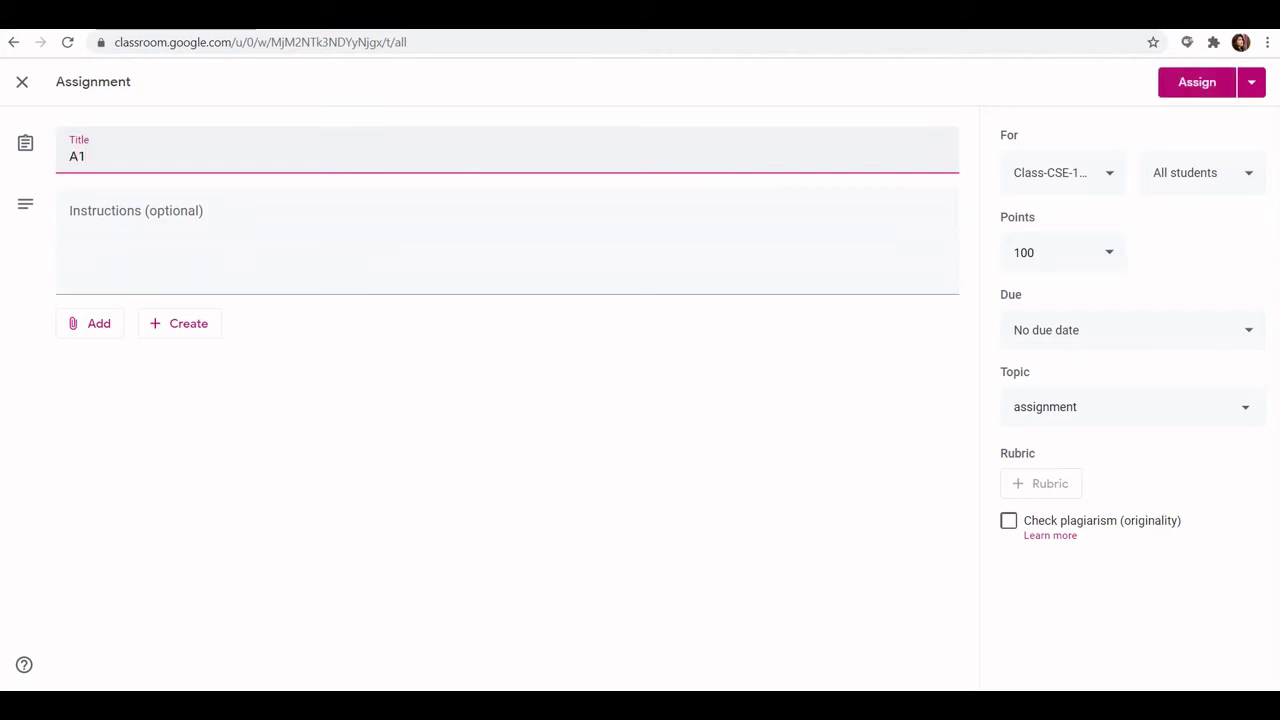
left_click(1197, 82)
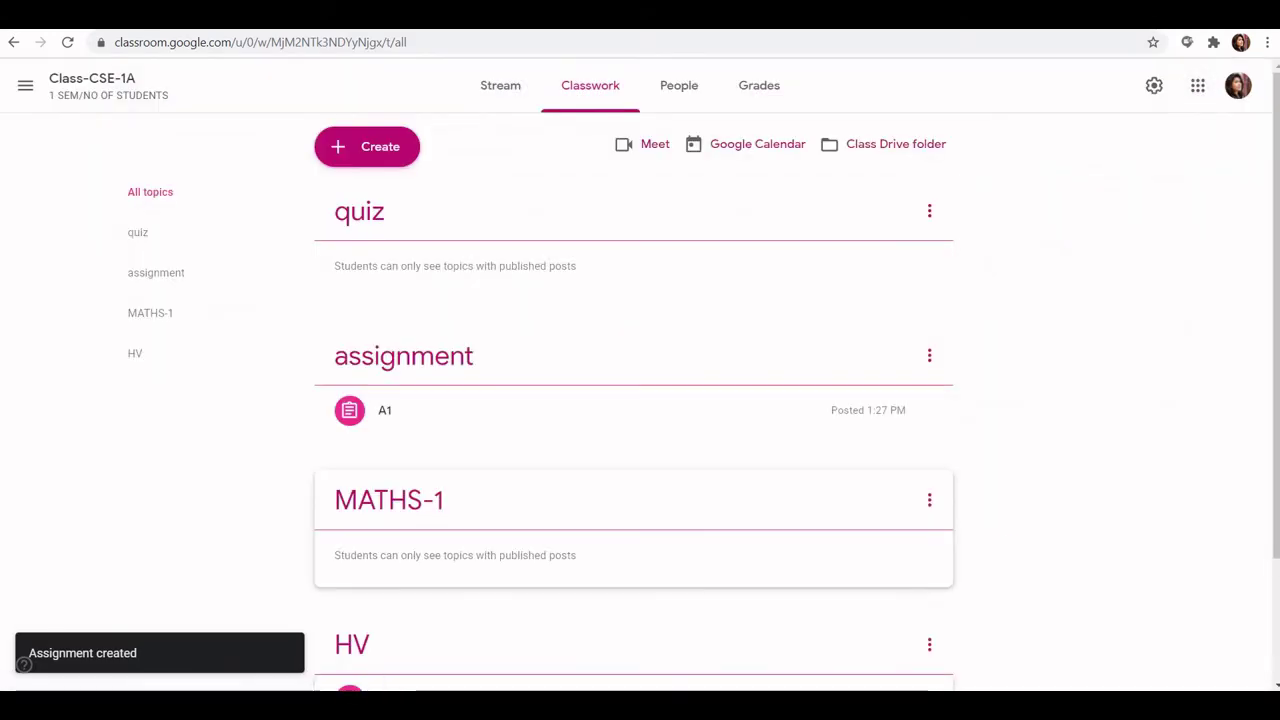
Step: Examine the classwork list, the class stream, and the class details and invite codes in the class settings
scroll(634, 420, "down", 2)
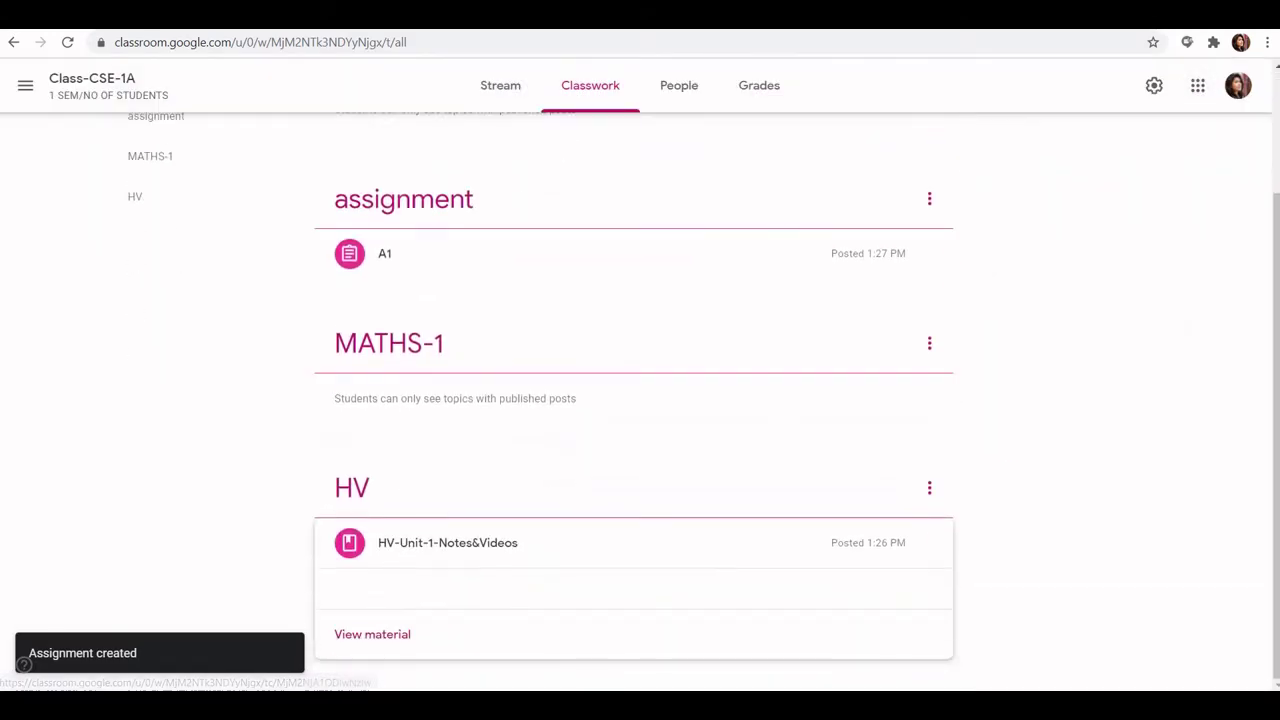
scroll(634, 400, "up", 2)
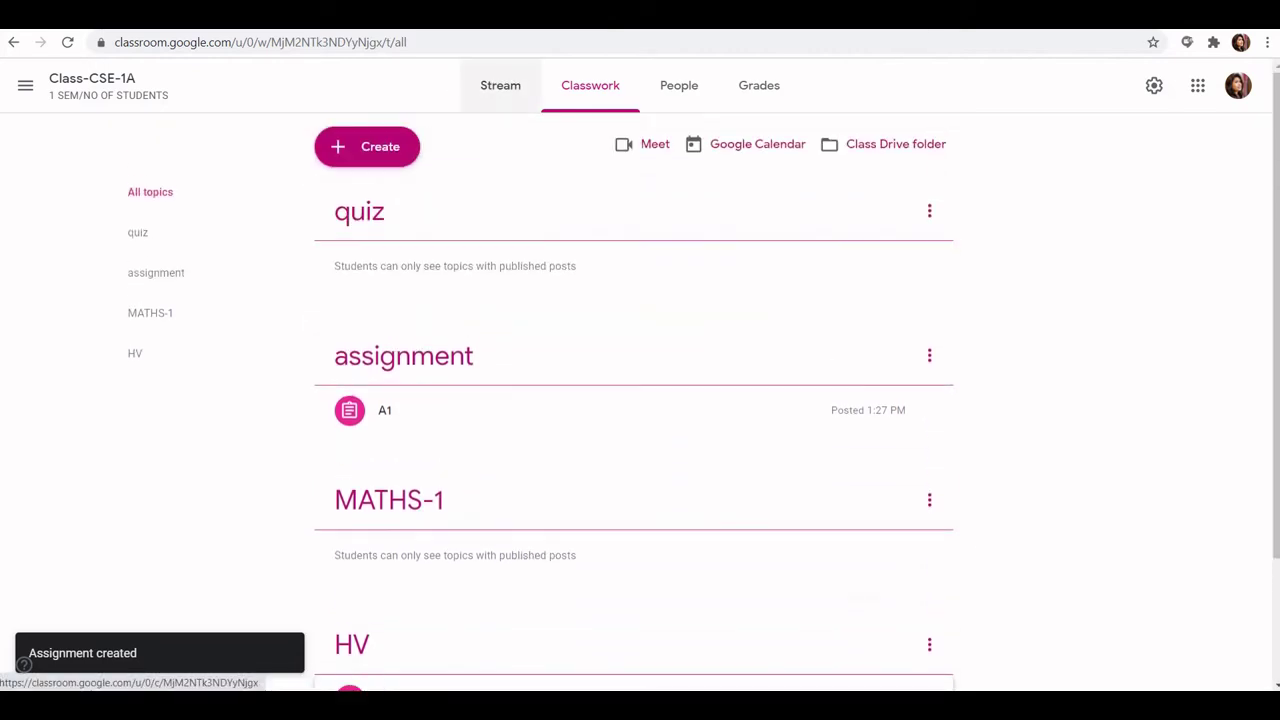
left_click(500, 85)
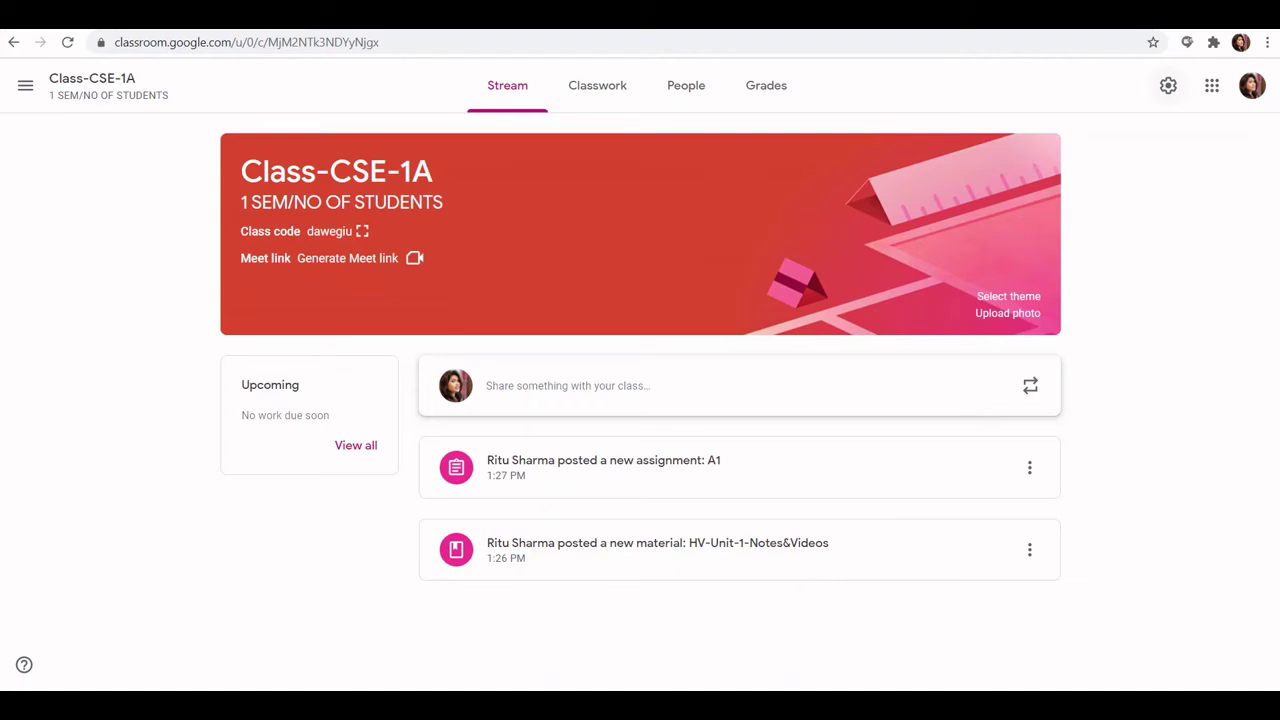
left_click(1168, 85)
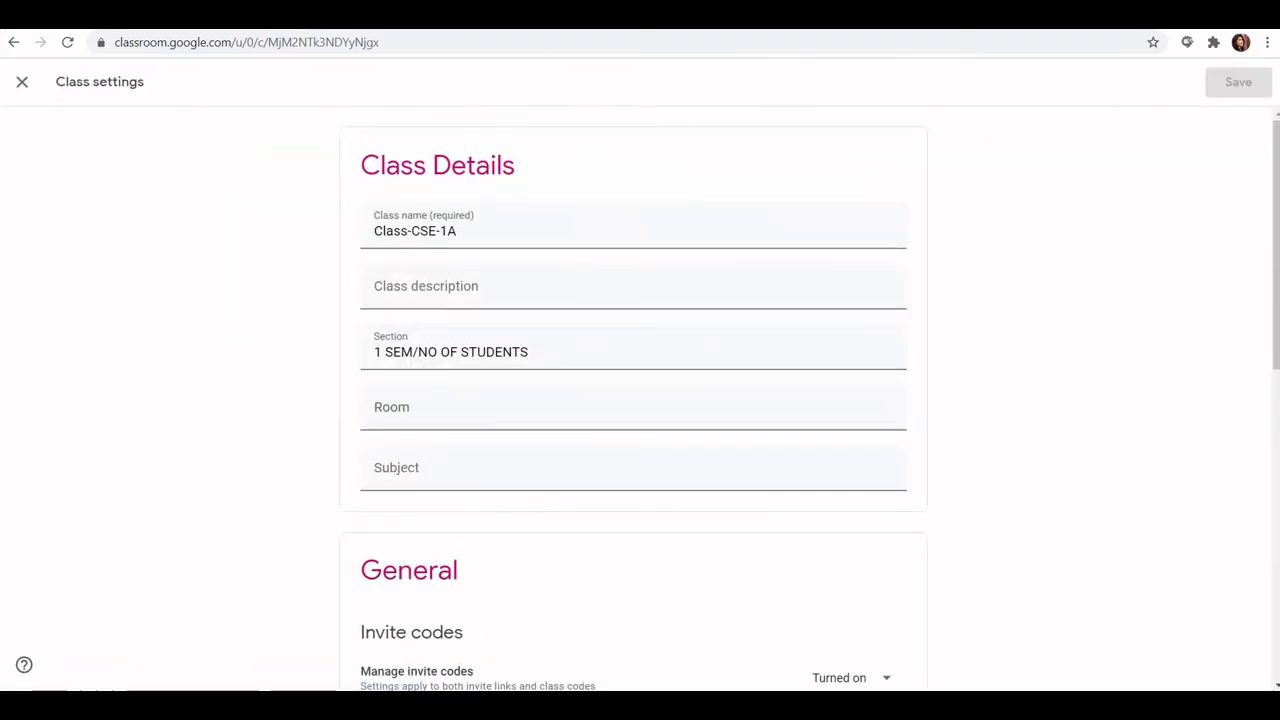
left_click(22, 81)
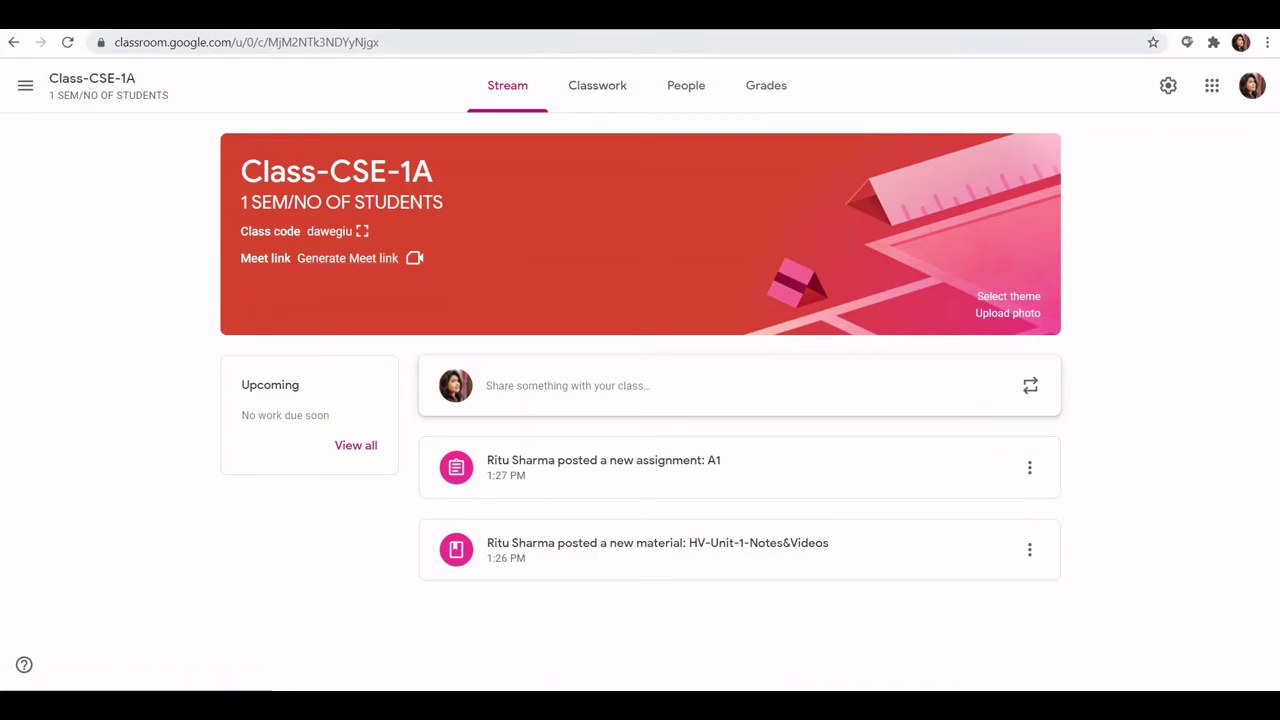
left_click(1168, 85)
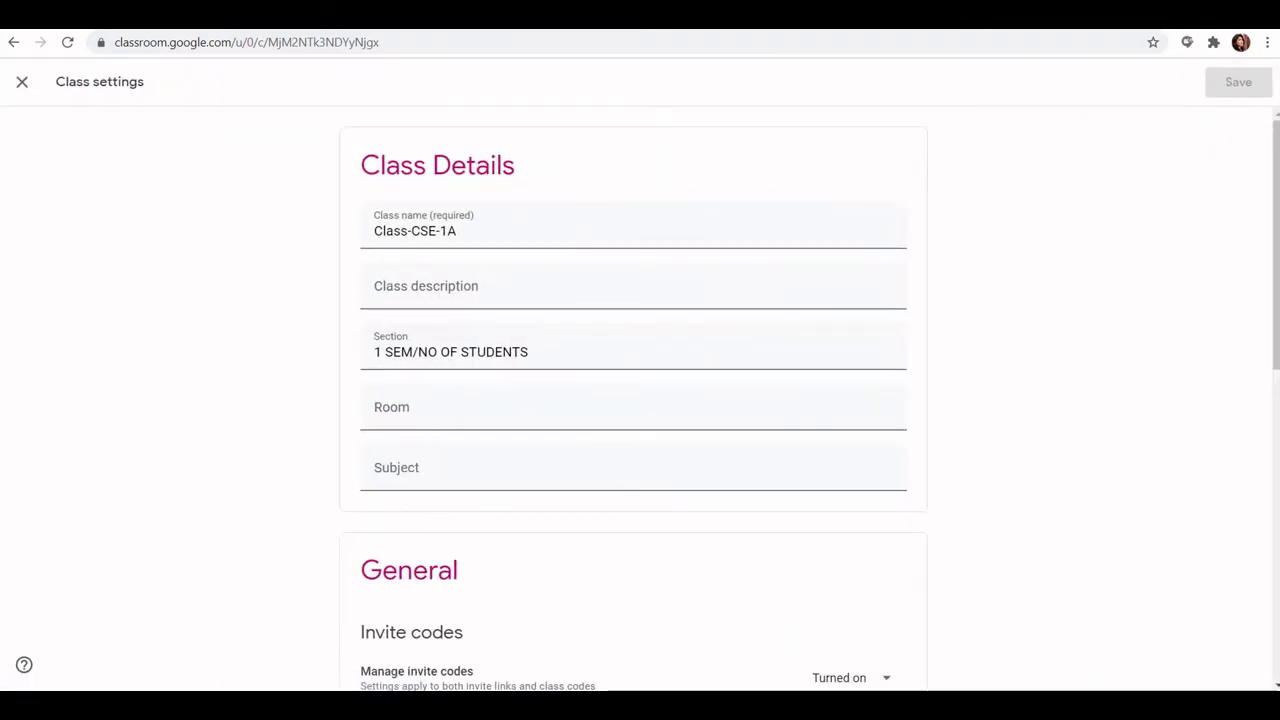
scroll(633, 400, "down", 3)
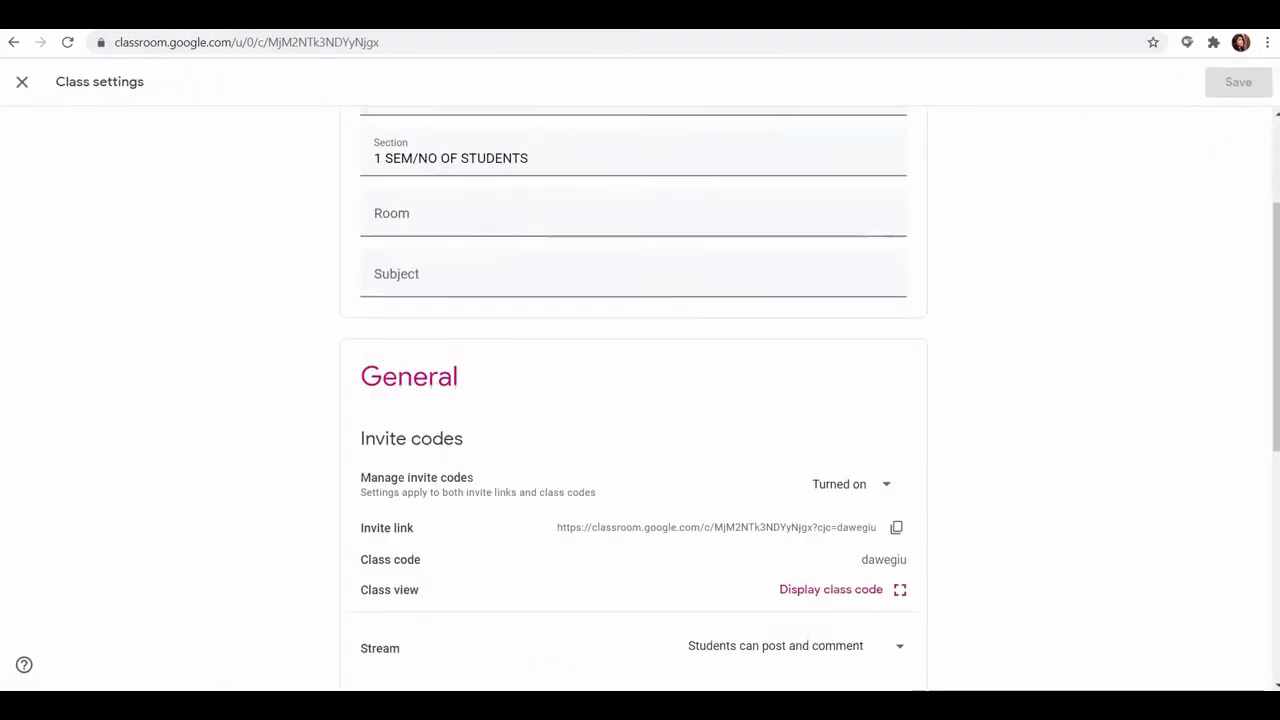
scroll(633, 400, "up", 1)
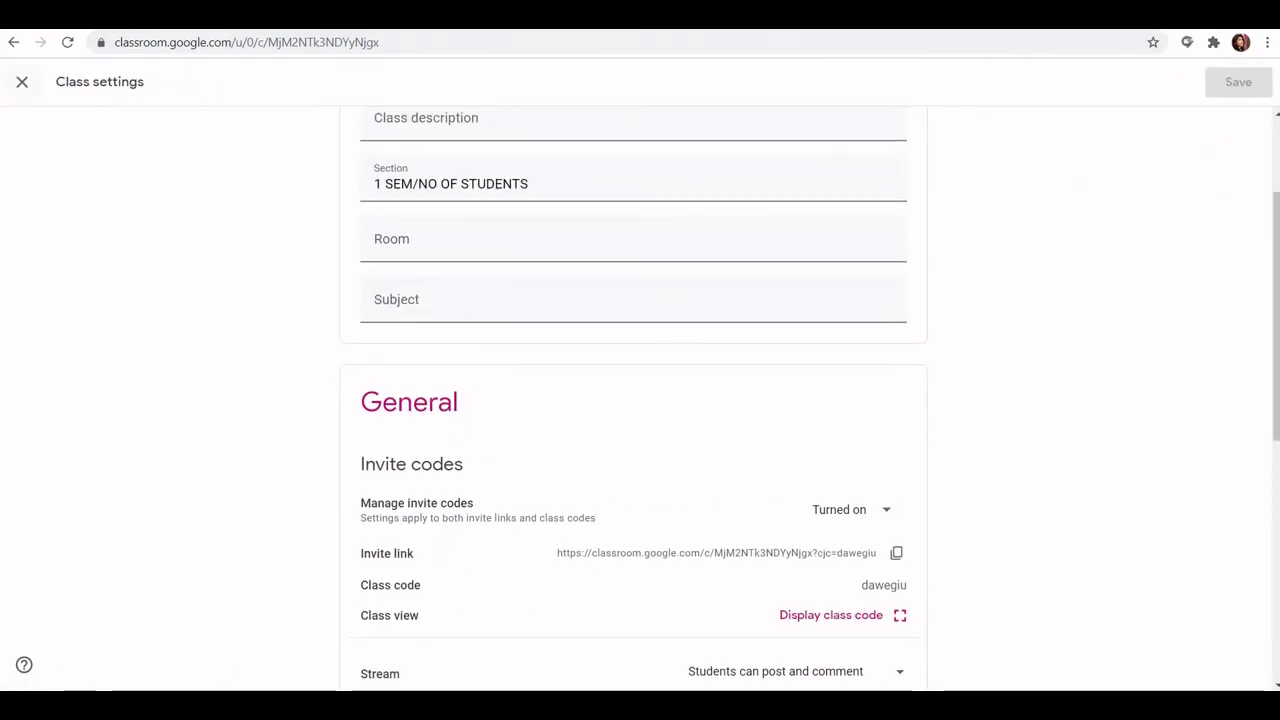
left_click(22, 81)
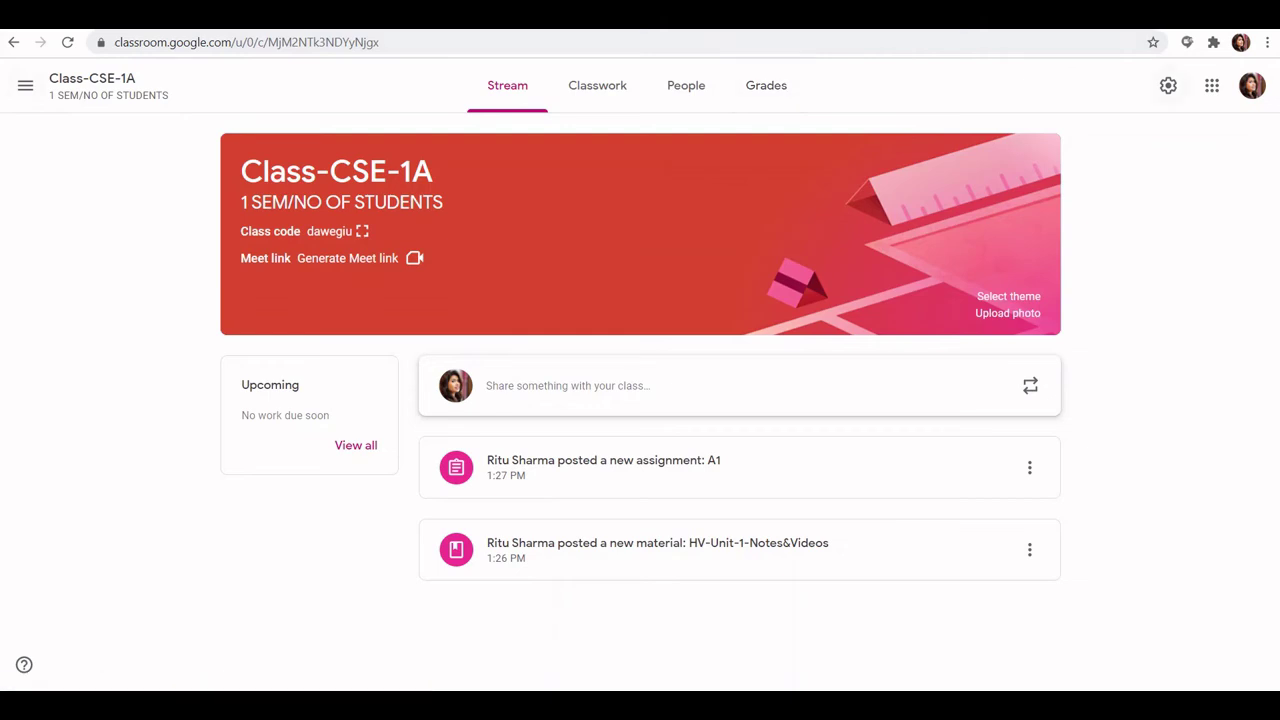
left_click(1168, 85)
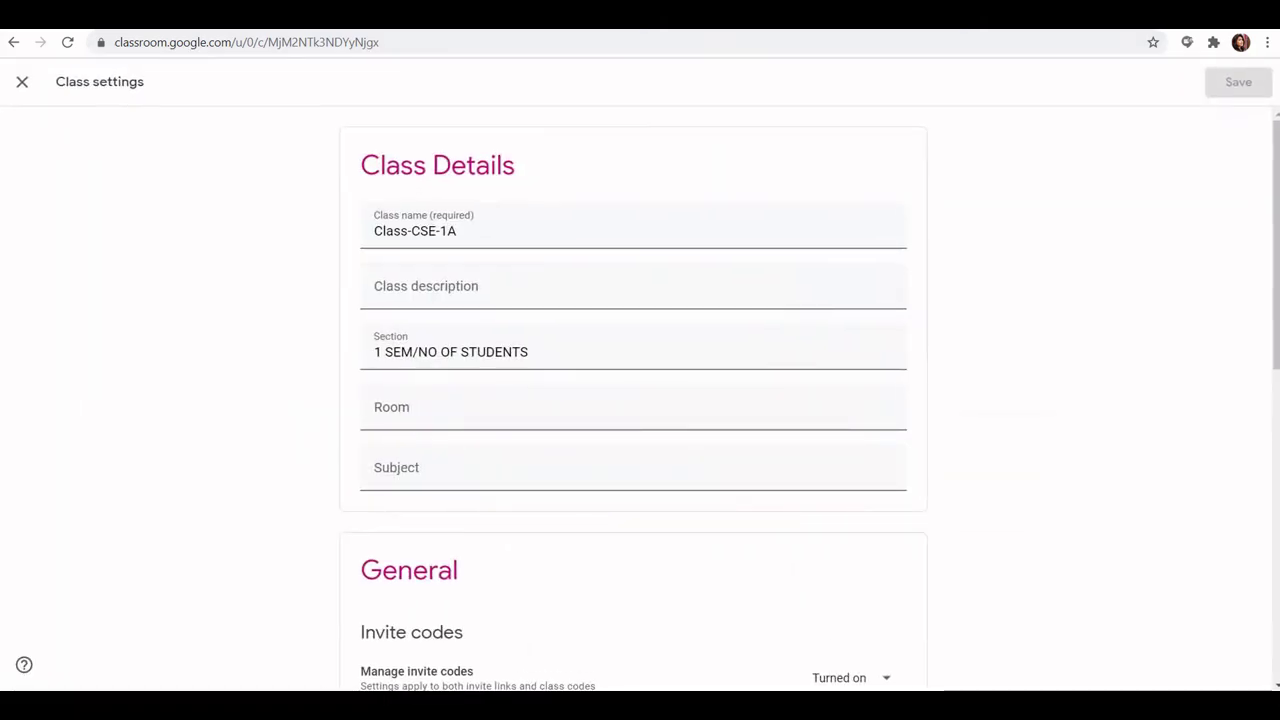
left_click(22, 82)
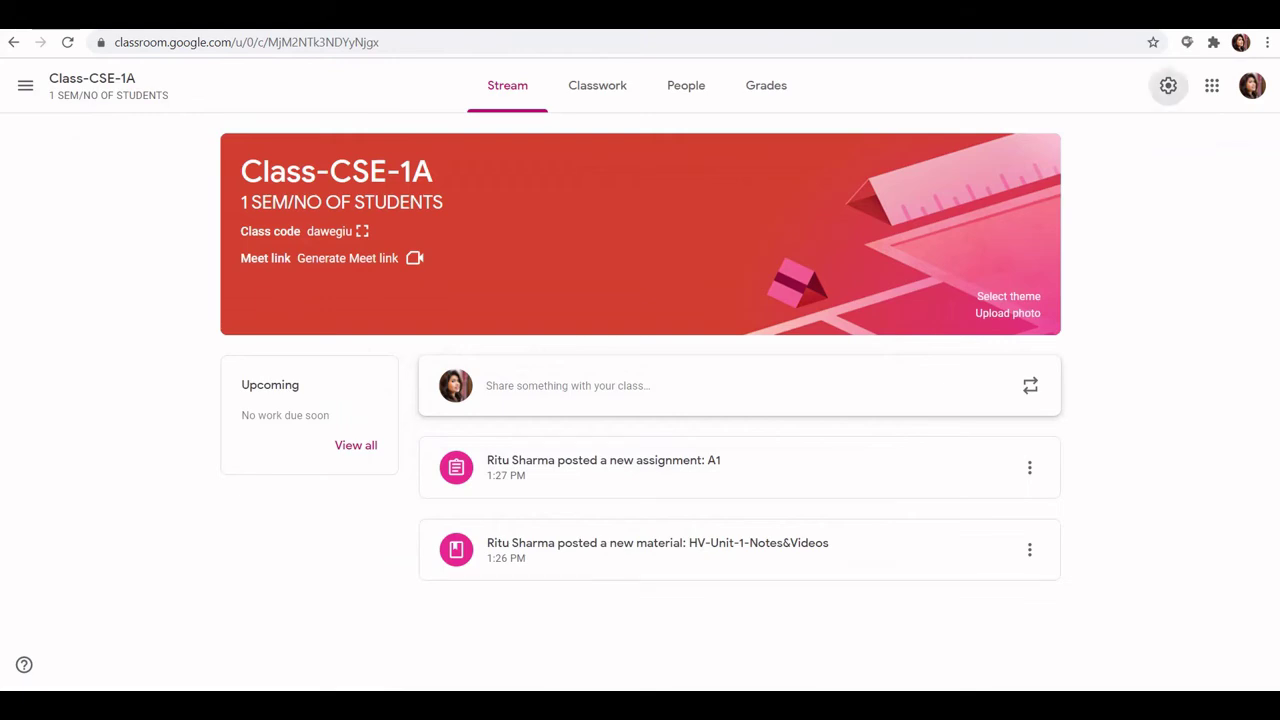
Step: Generate a Meet link visible to students in the class settings and save the settings
left_click(1168, 85)
scroll(640, 400, "down", 3)
scroll(634, 400, "down", 3)
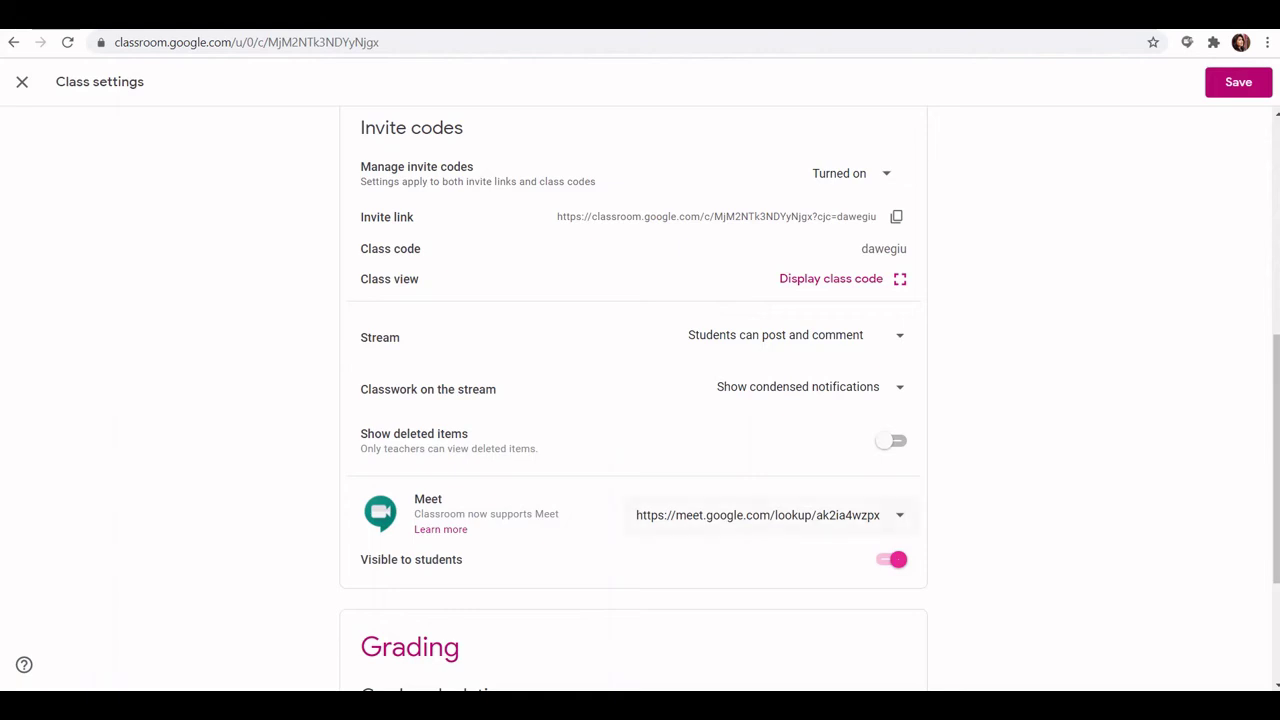
left_click(899, 515)
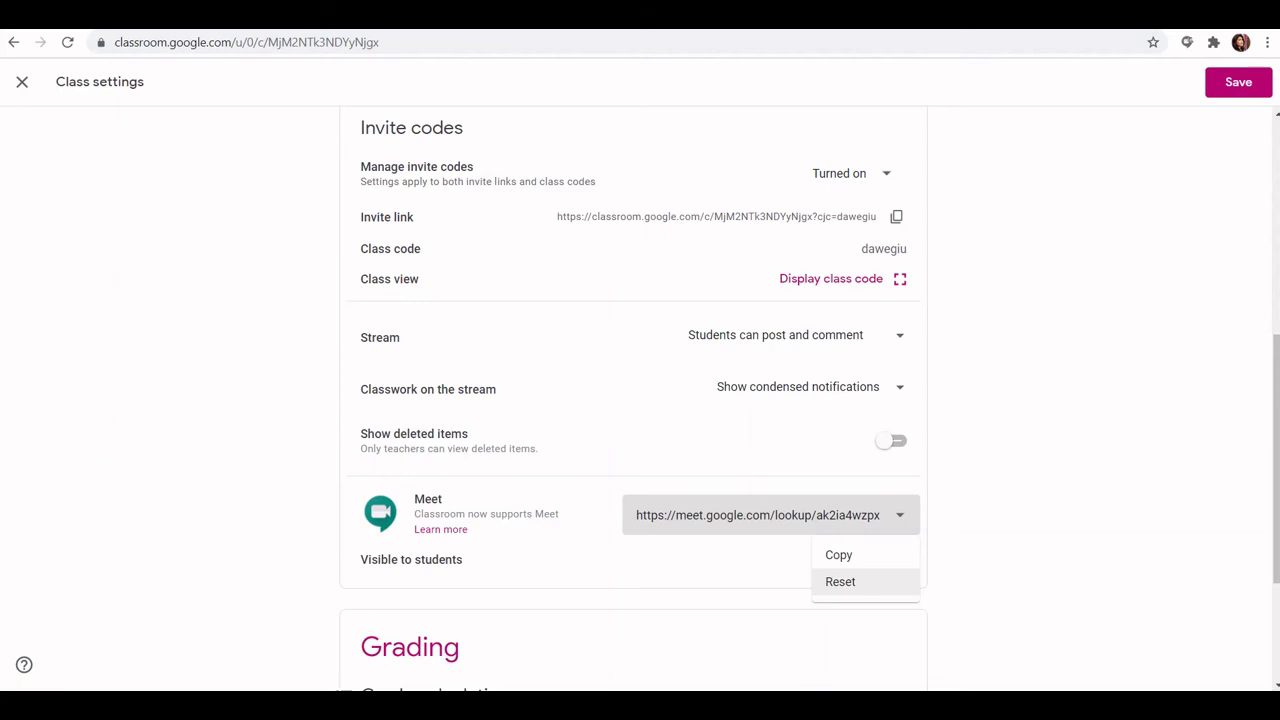
key("Escape")
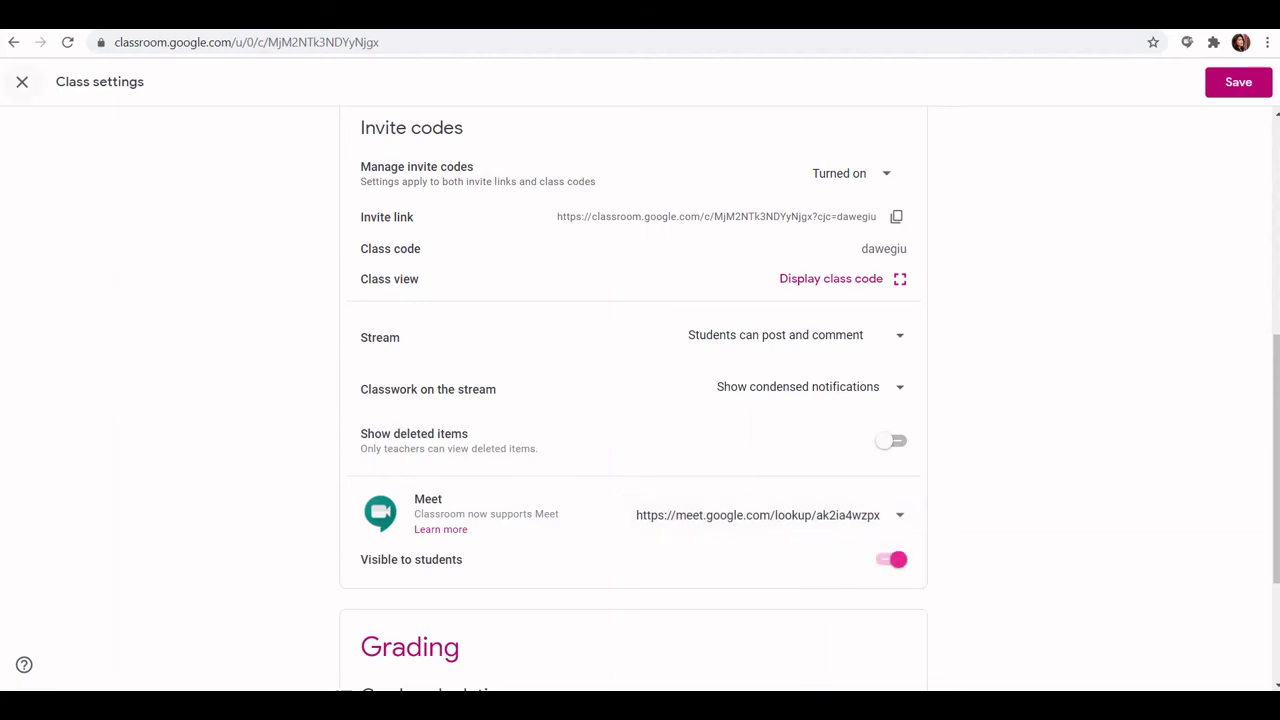
left_click(22, 81)
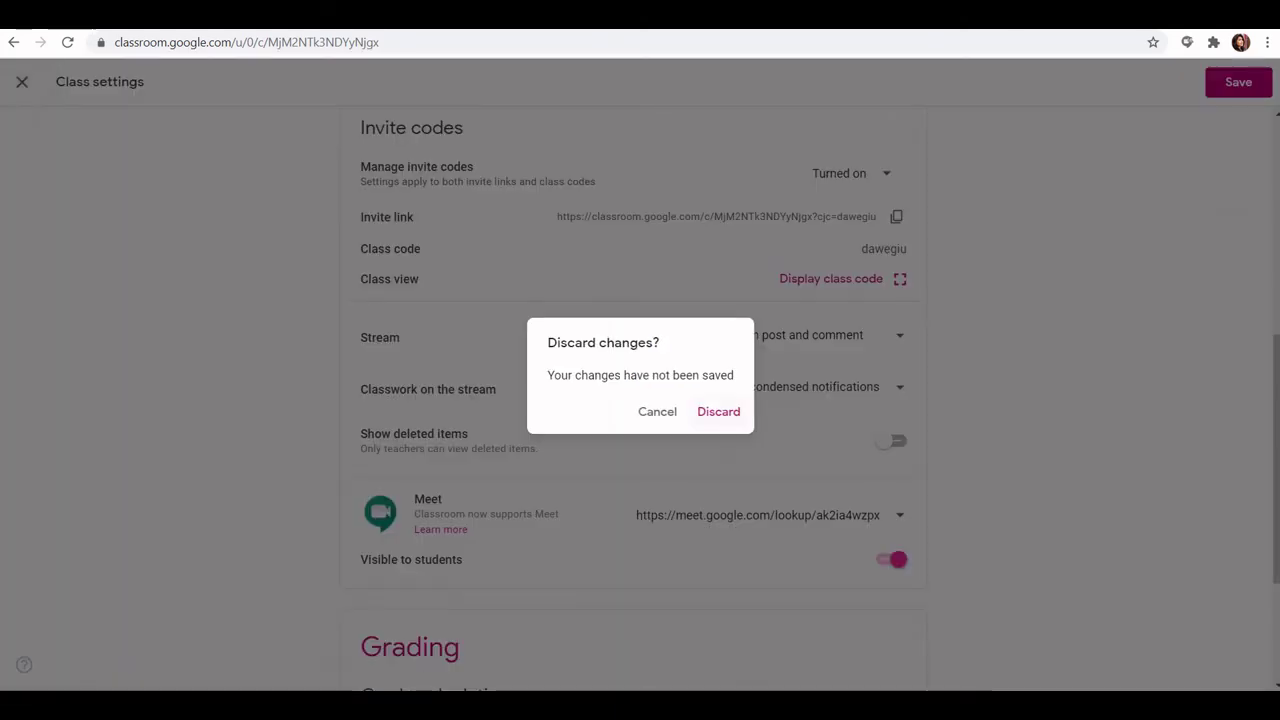
left_click(657, 411)
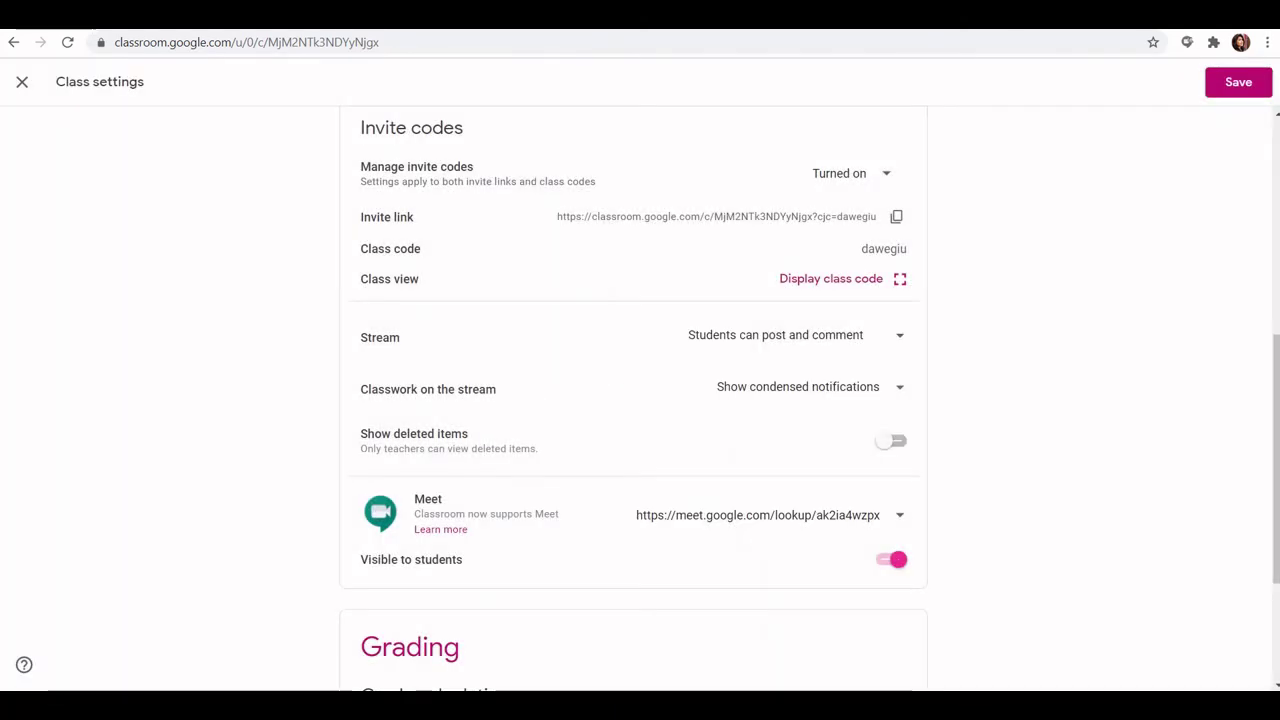
left_click(1238, 82)
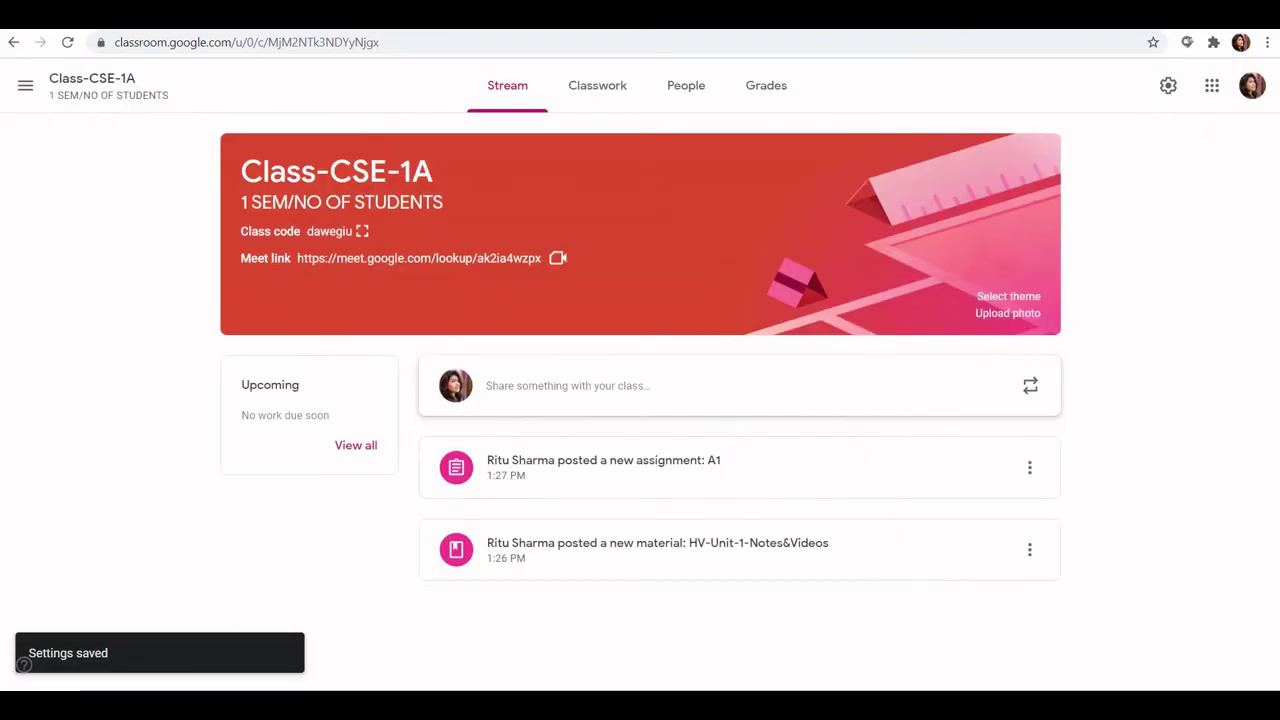
Step: Examine the Google Drive attachment picker of the HV-Unit-1-Notes&Videos material without saving changes, and view the class's teacher and student lists
left_click(597, 85)
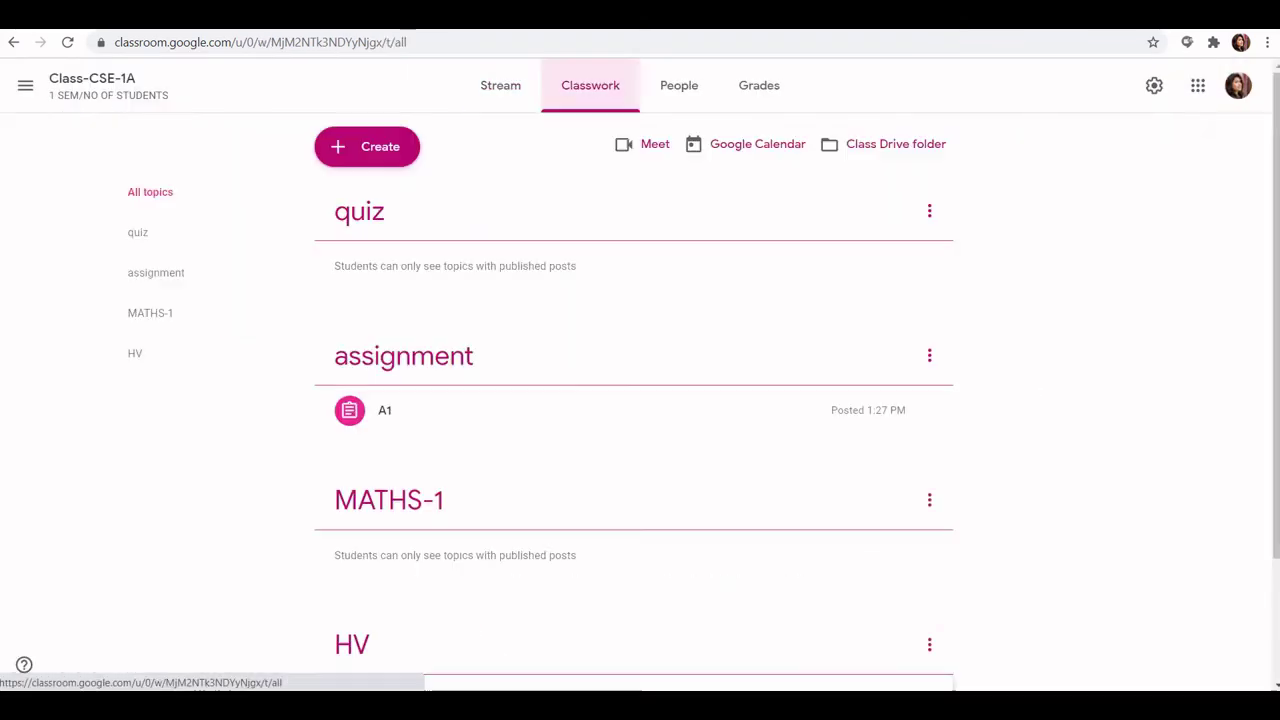
scroll(640, 400, "down", 3)
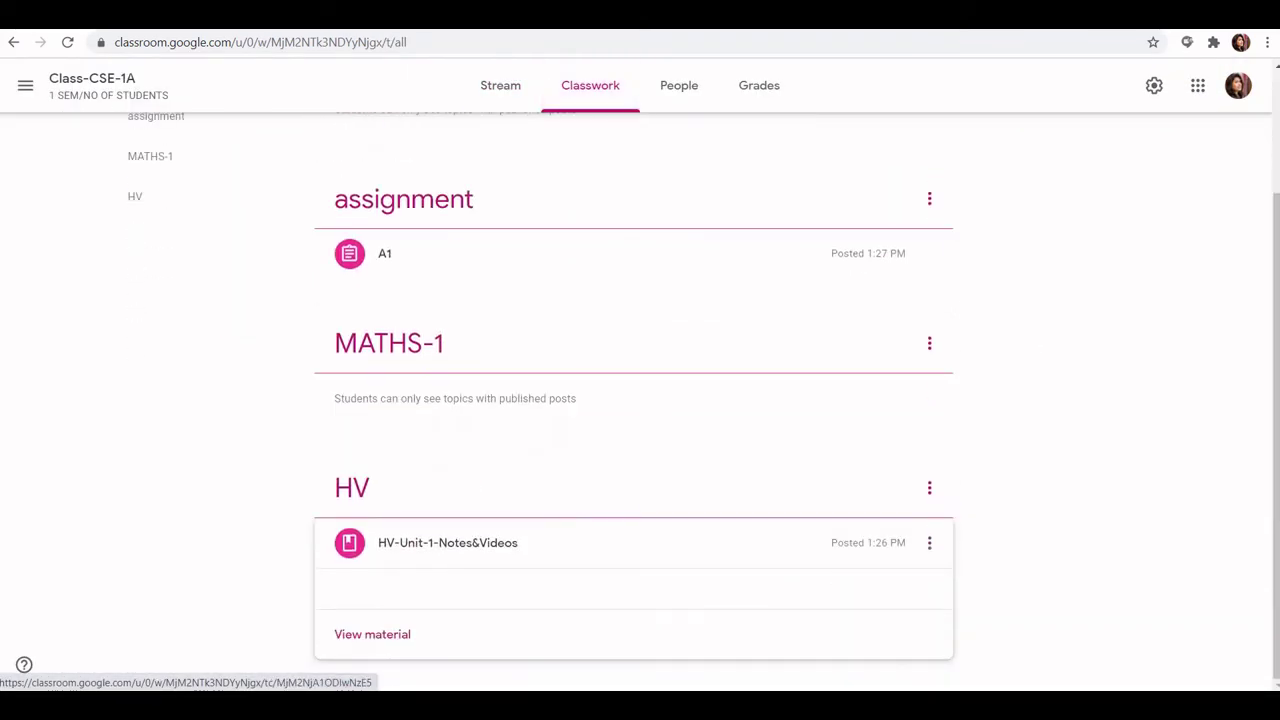
left_click(929, 542)
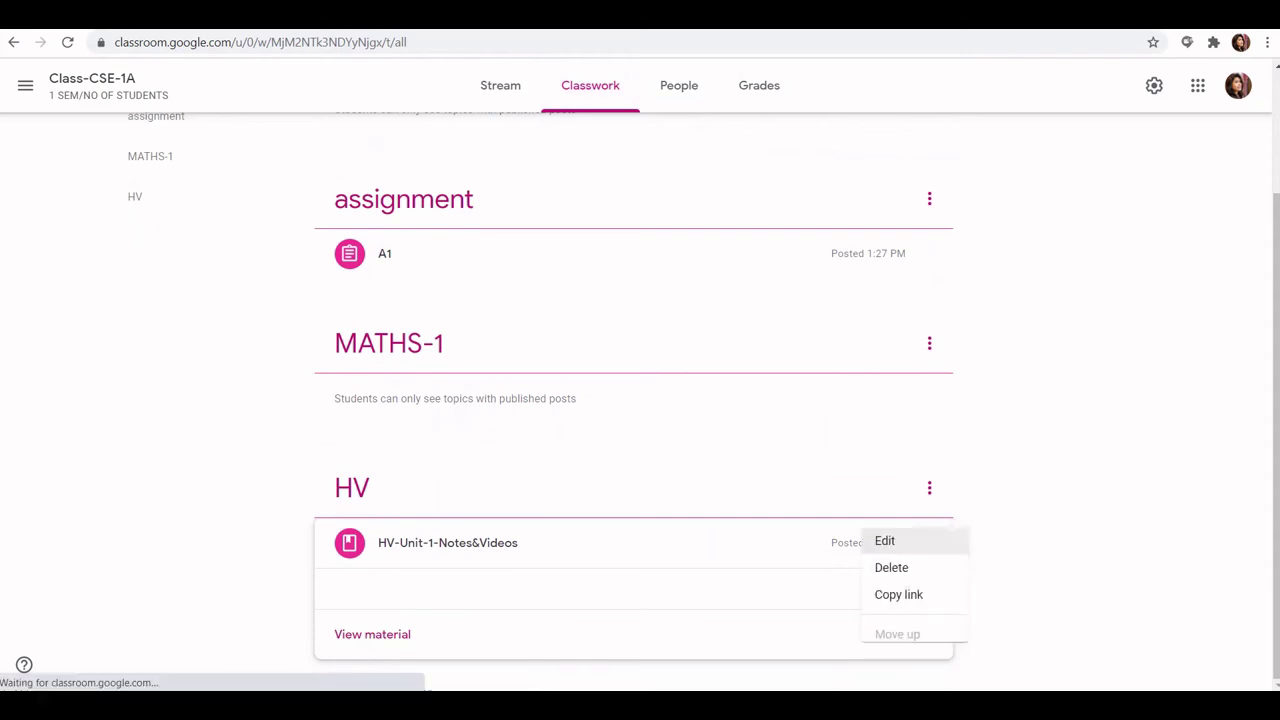
left_click(861, 538)
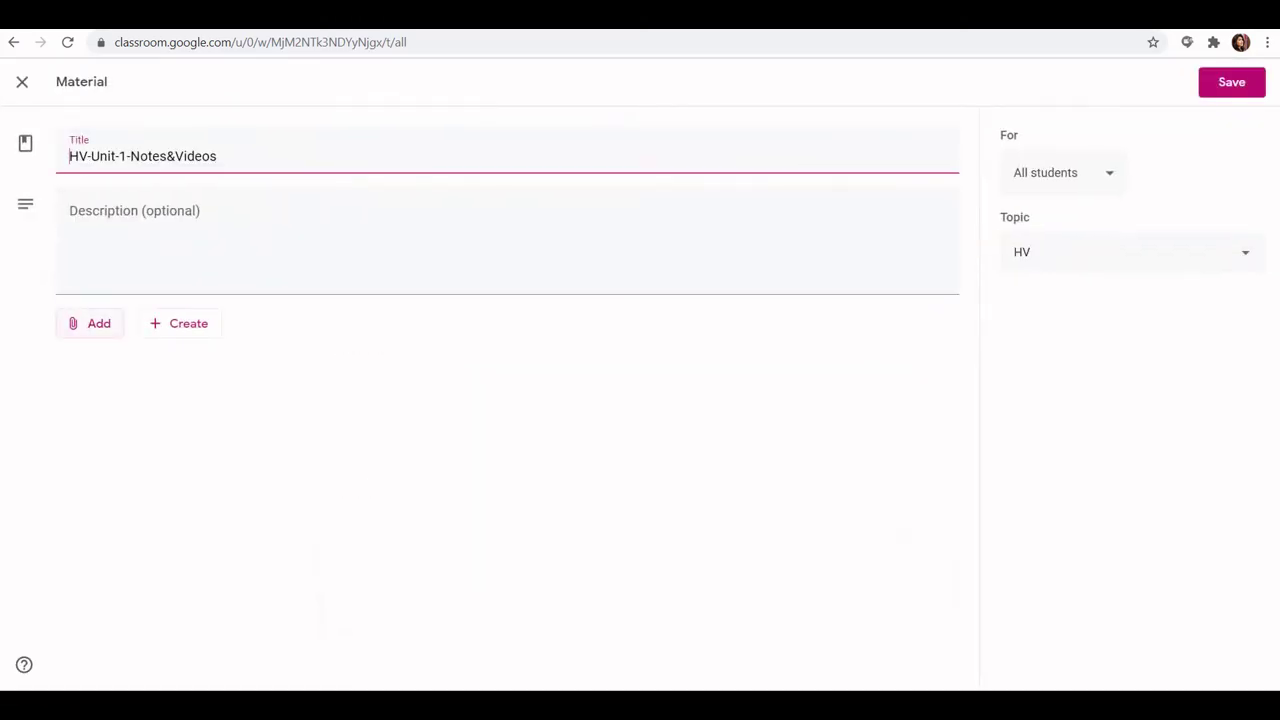
left_click(90, 323)
left_click(136, 358)
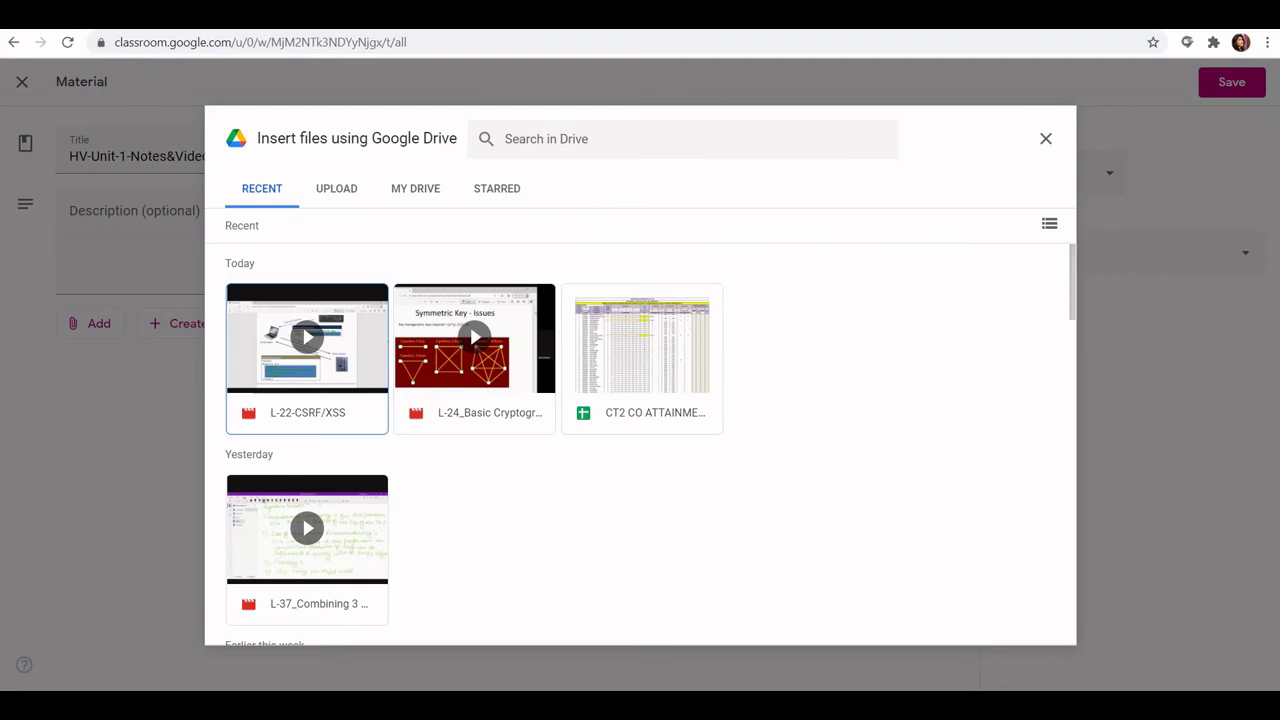
key("Escape")
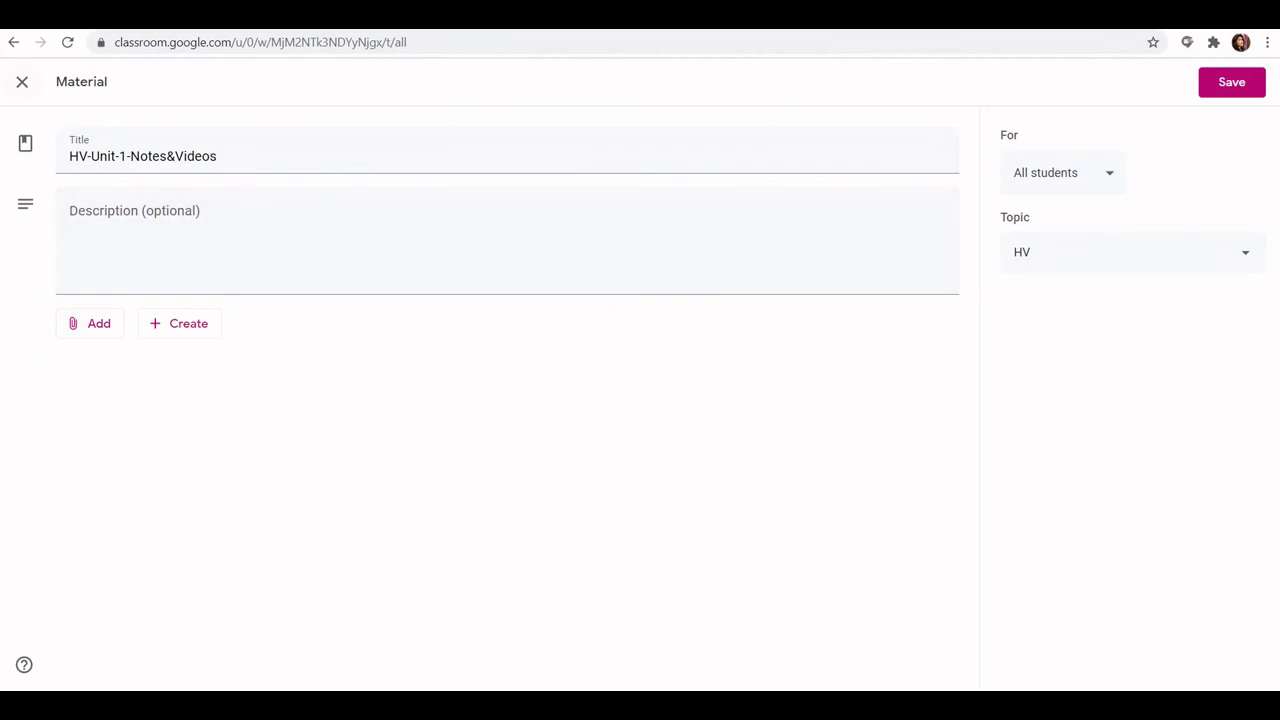
left_click(22, 81)
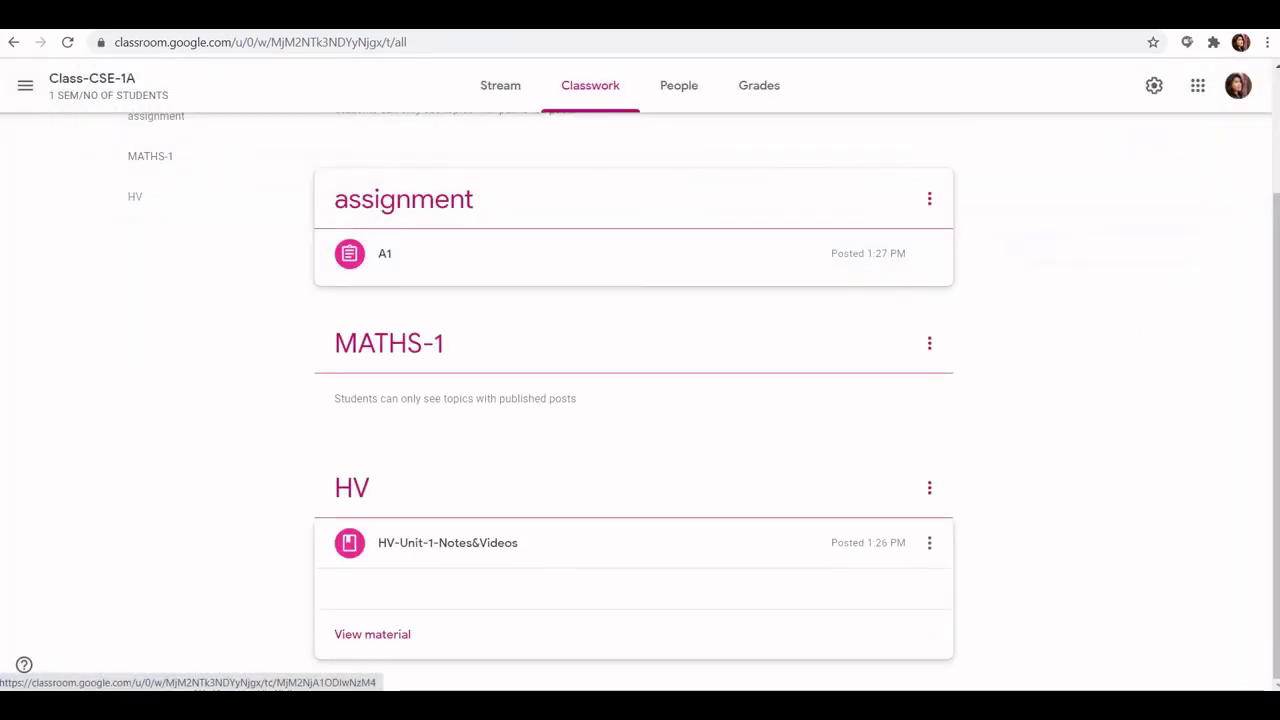
scroll(634, 520, "up", 3)
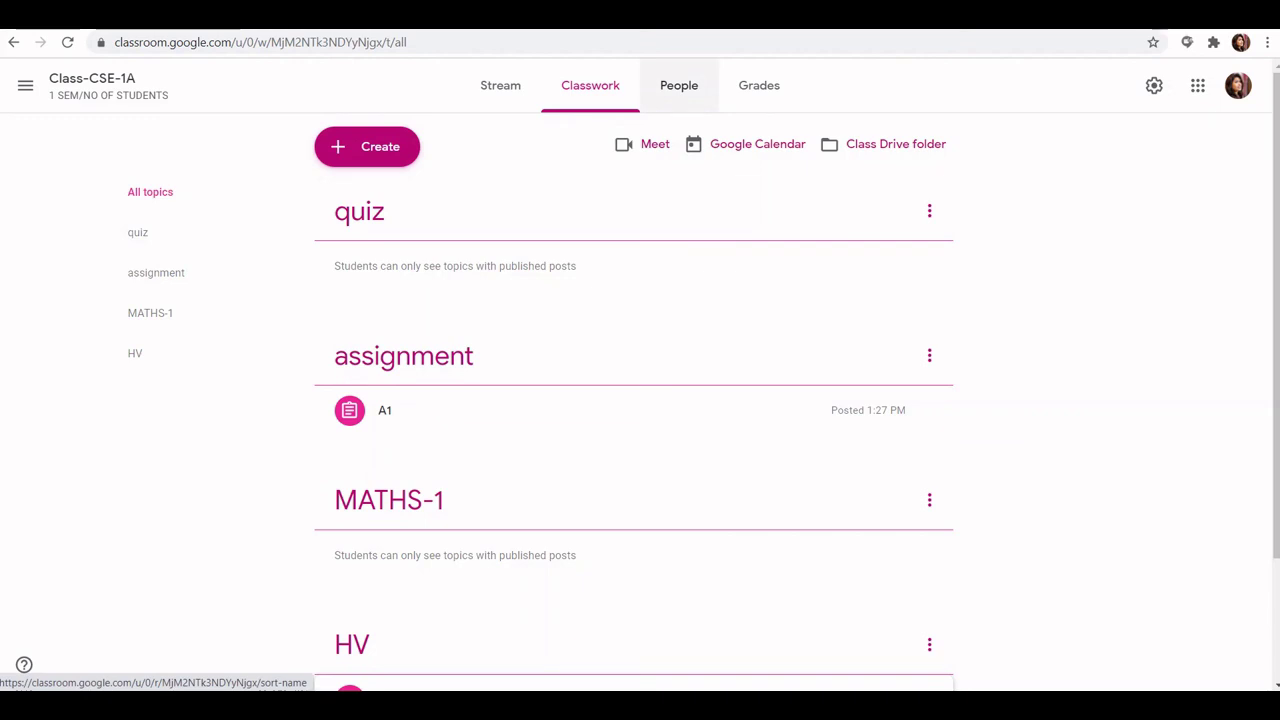
left_click(679, 85)
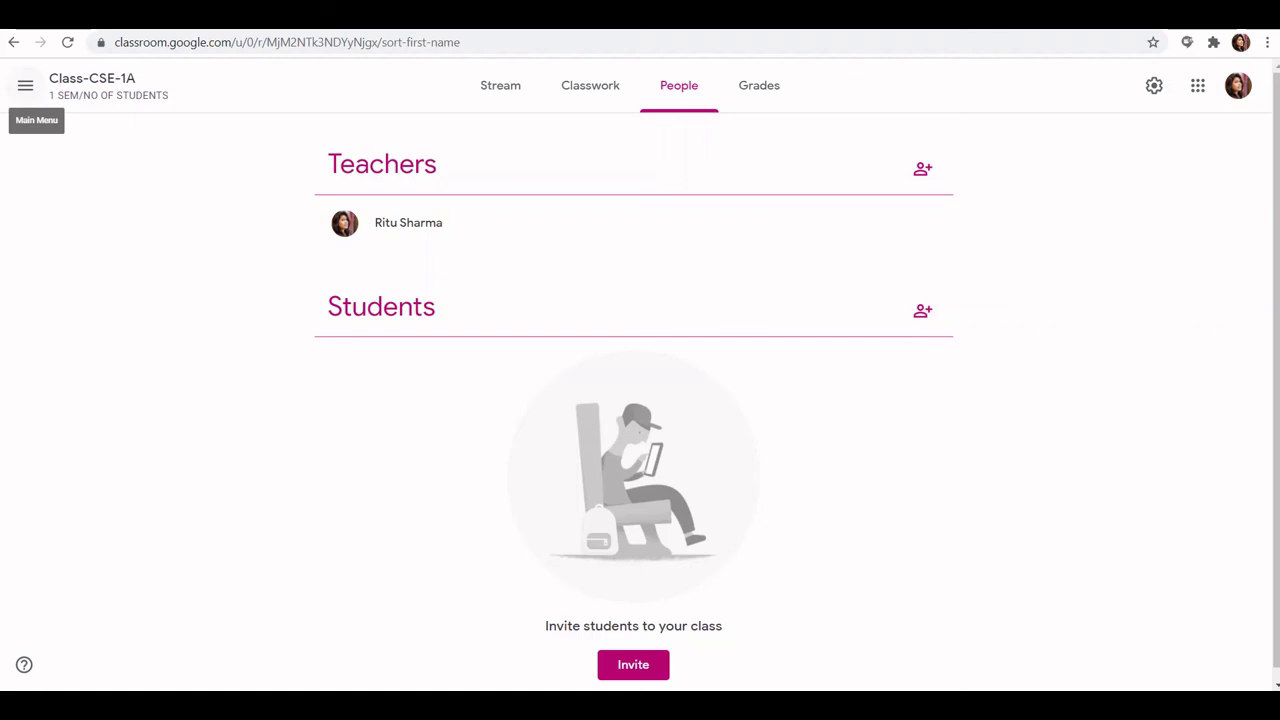
Step: Return to the overview of all classes and archive Class-CSE-1A
left_click(25, 85)
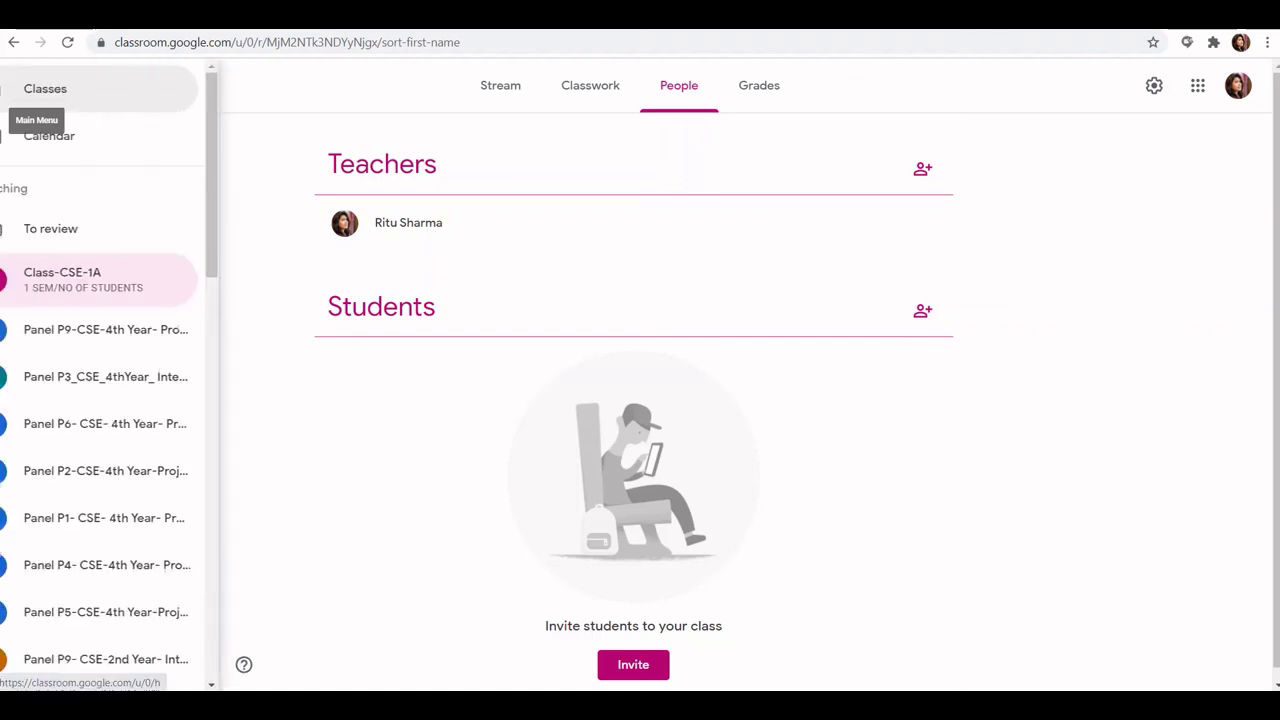
left_click(40, 89)
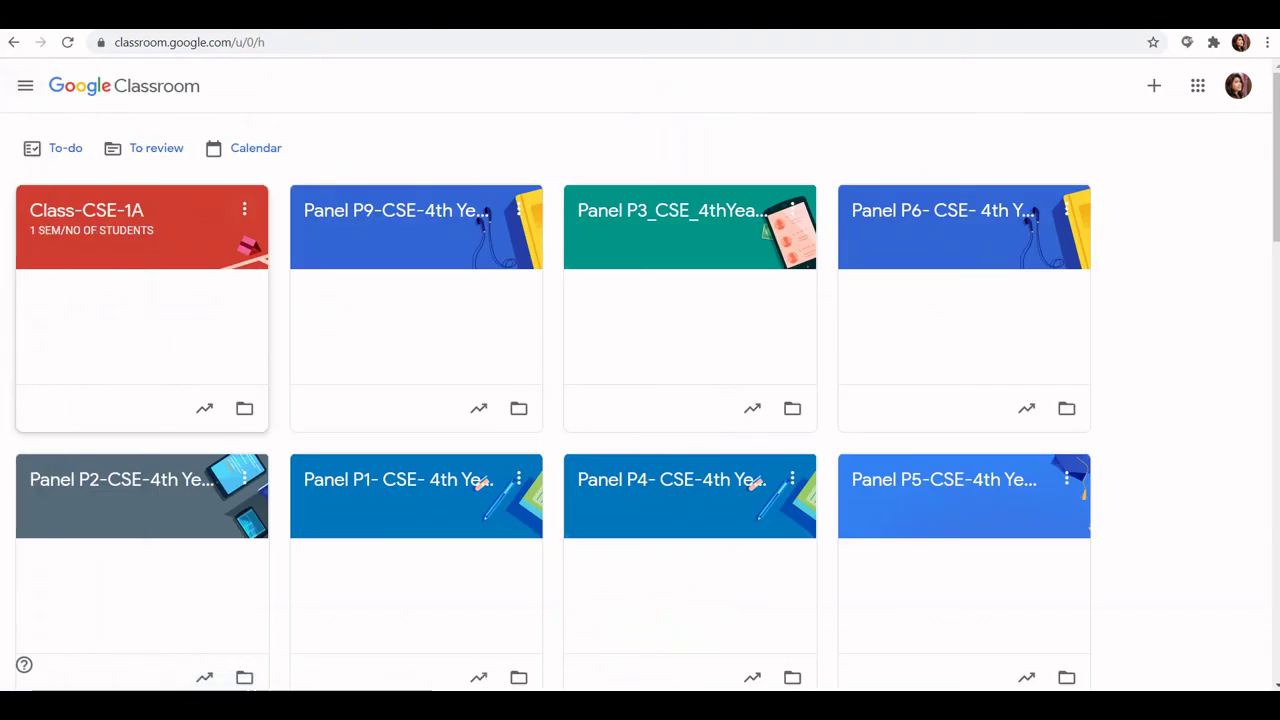
left_click(244, 208)
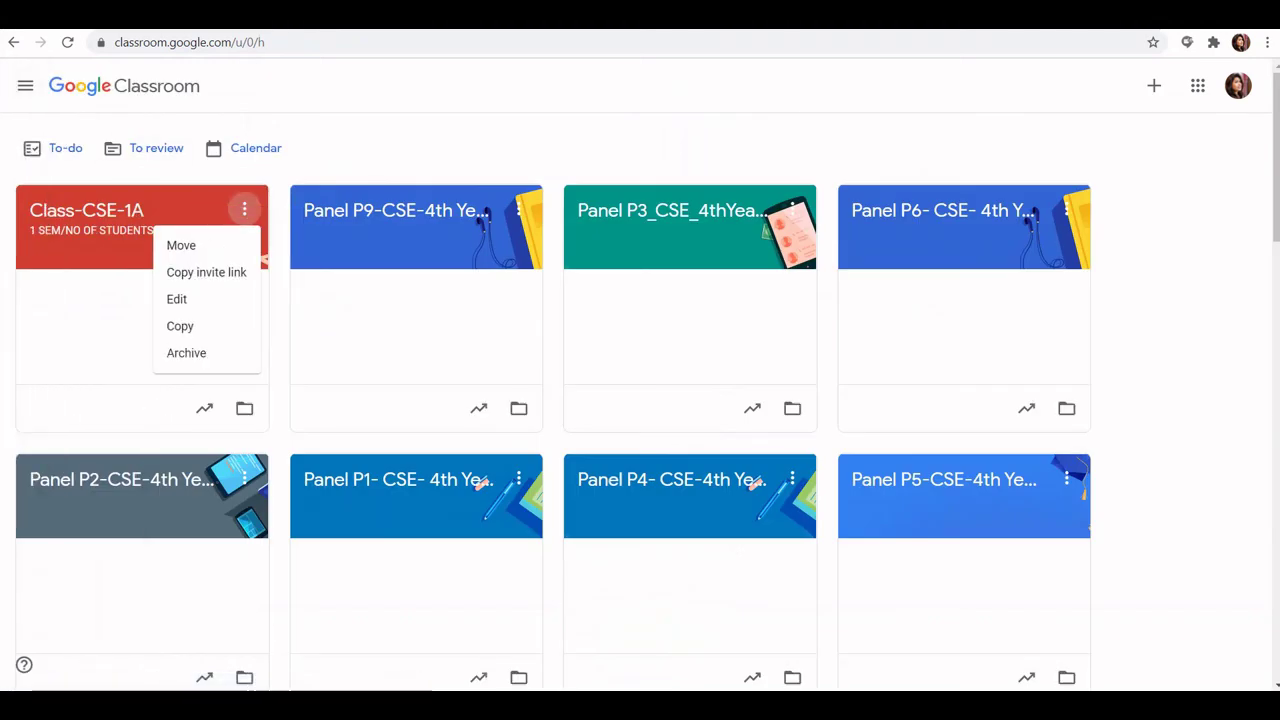
left_click(186, 353)
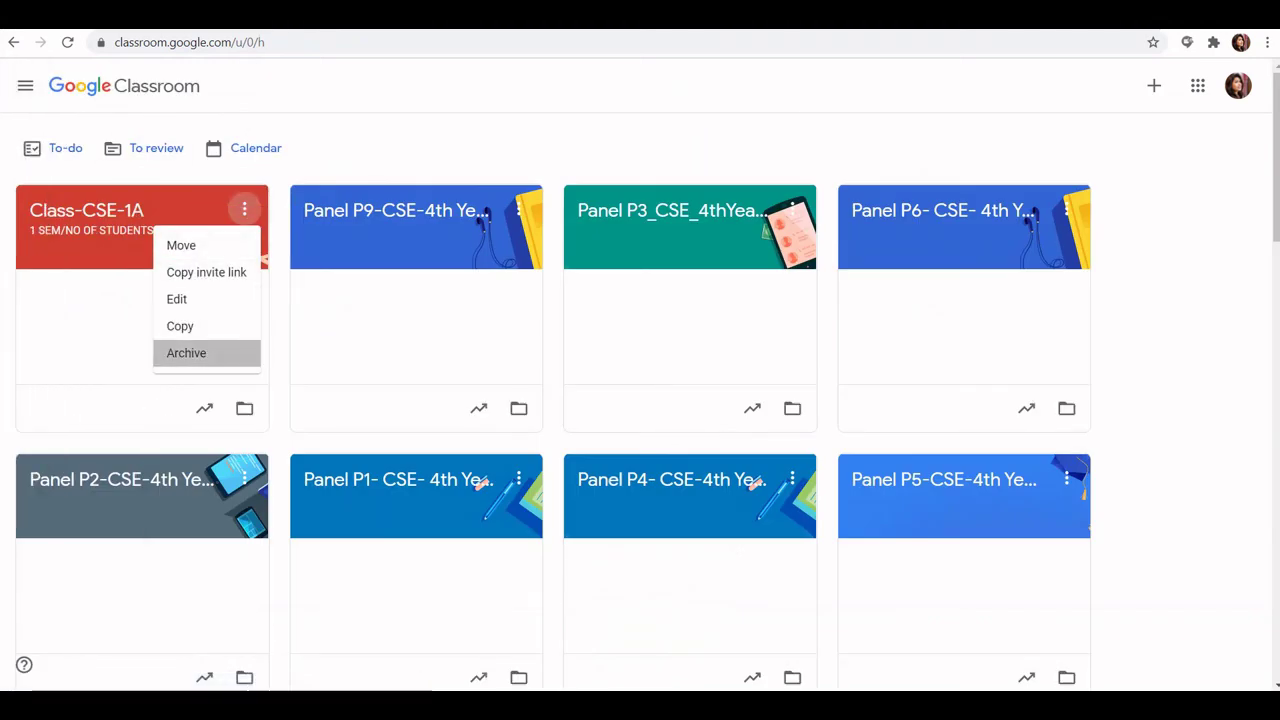
left_click(759, 466)
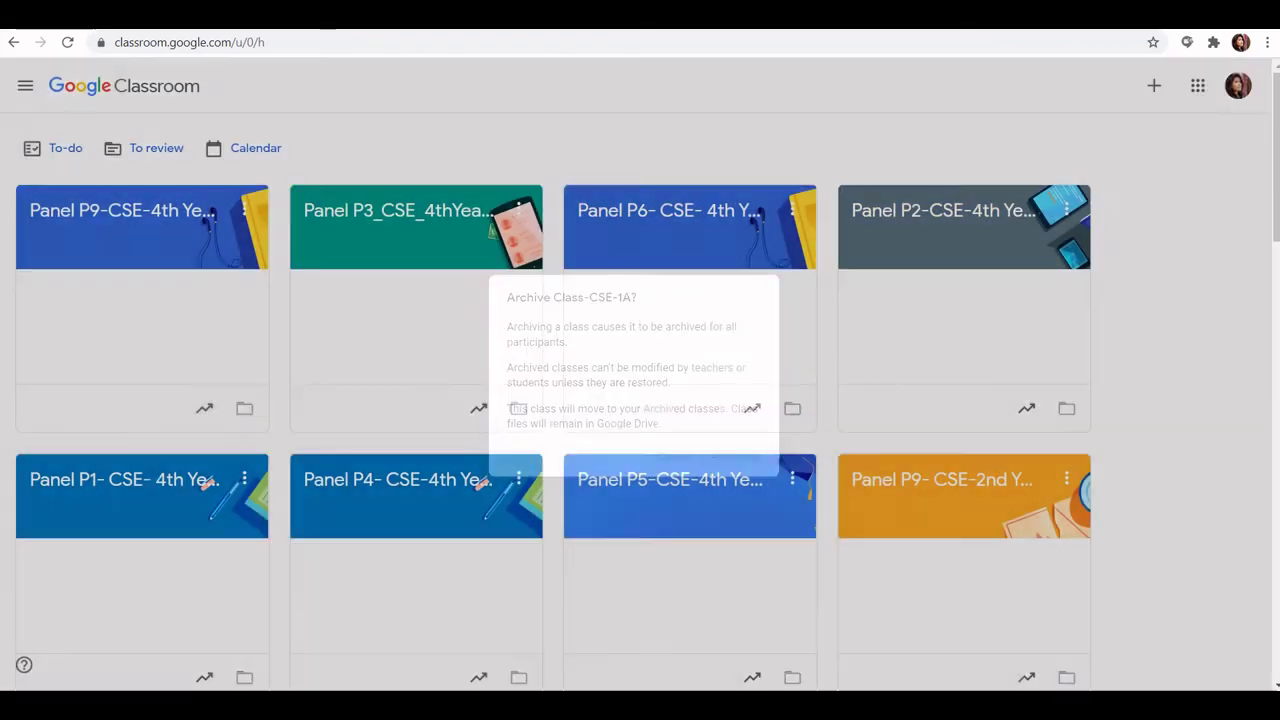
Step: Open the archived classes and permanently delete Class-CSE-1A
left_click(25, 86)
scroll(140, 350, "down", 6)
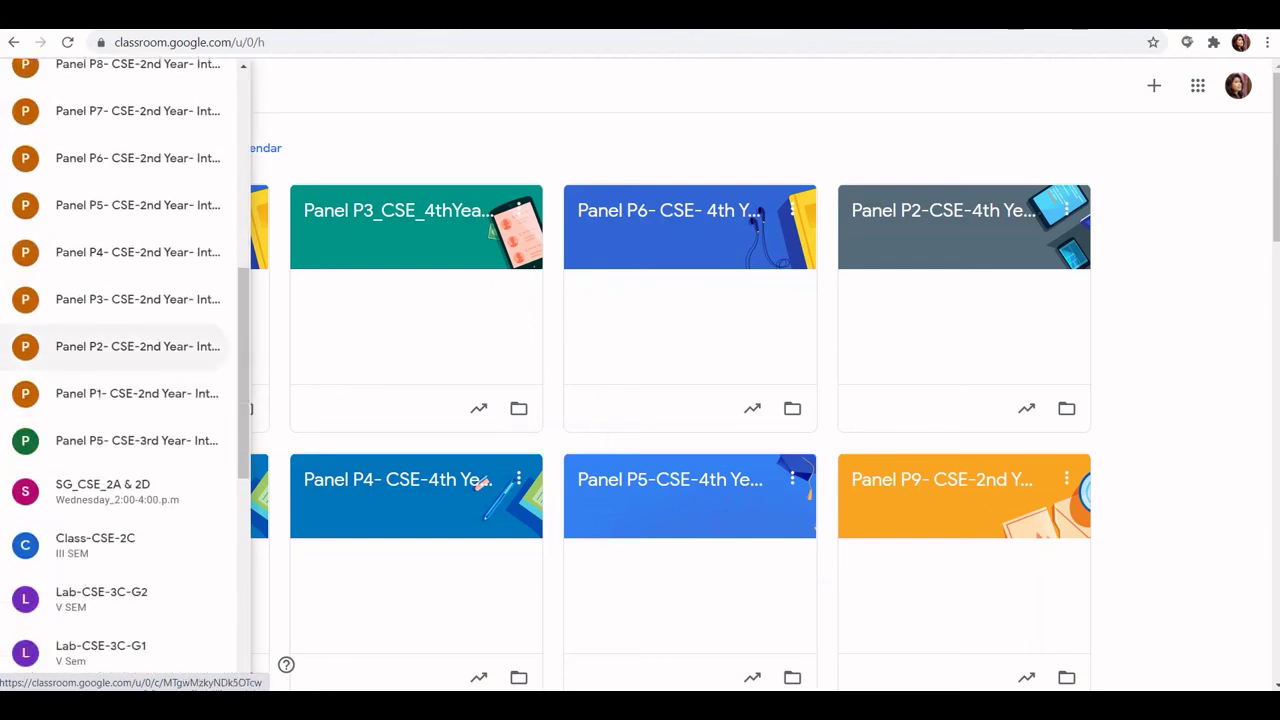
scroll(140, 500, "down", 9)
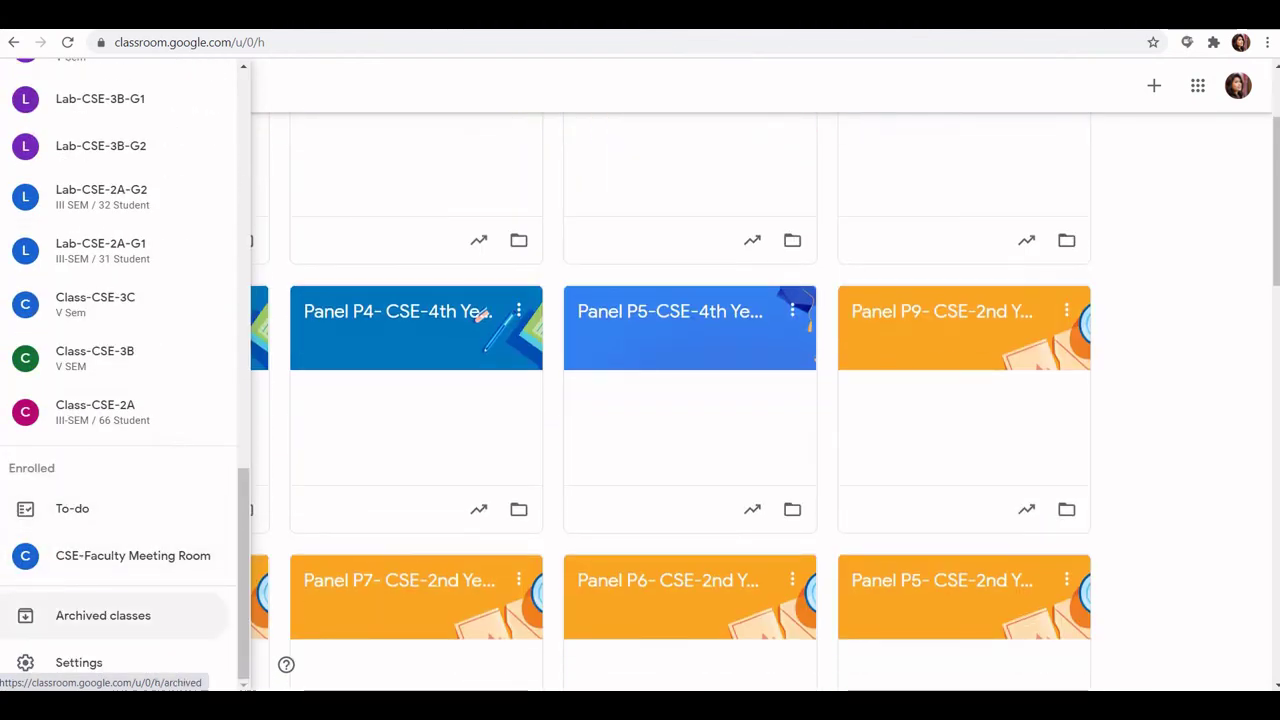
left_click(103, 615)
left_click(244, 158)
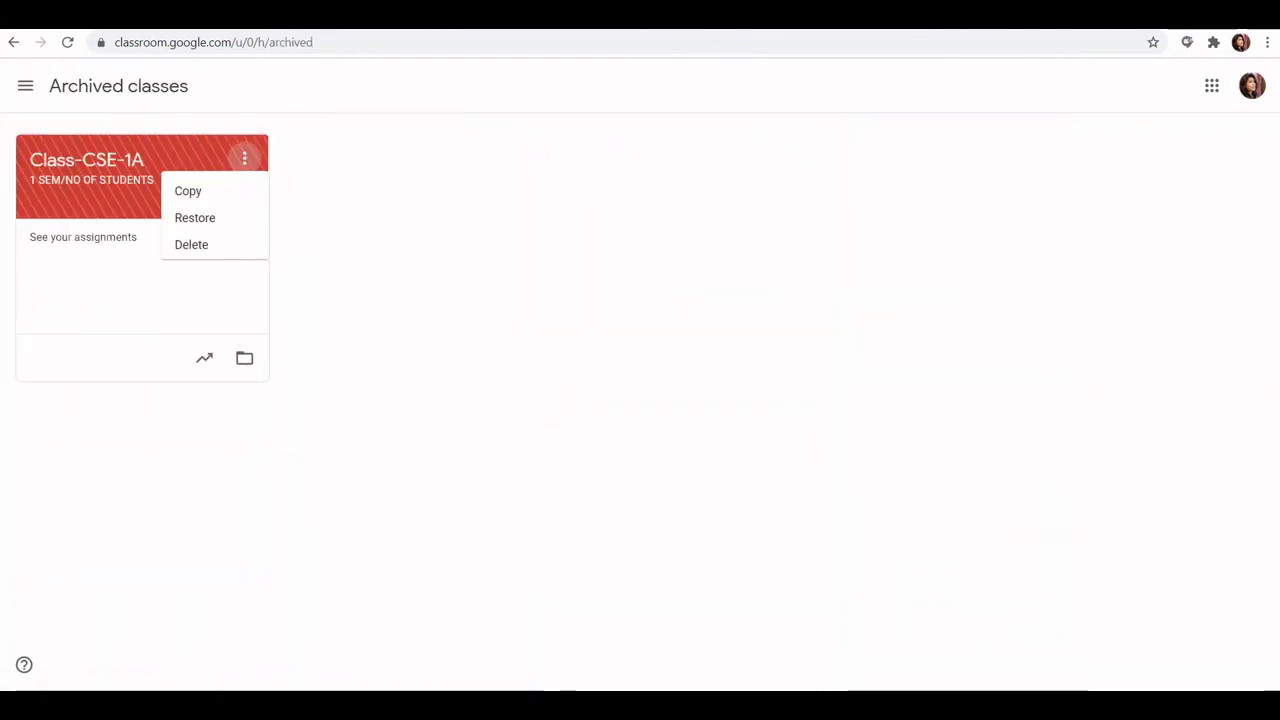
left_click(195, 244)
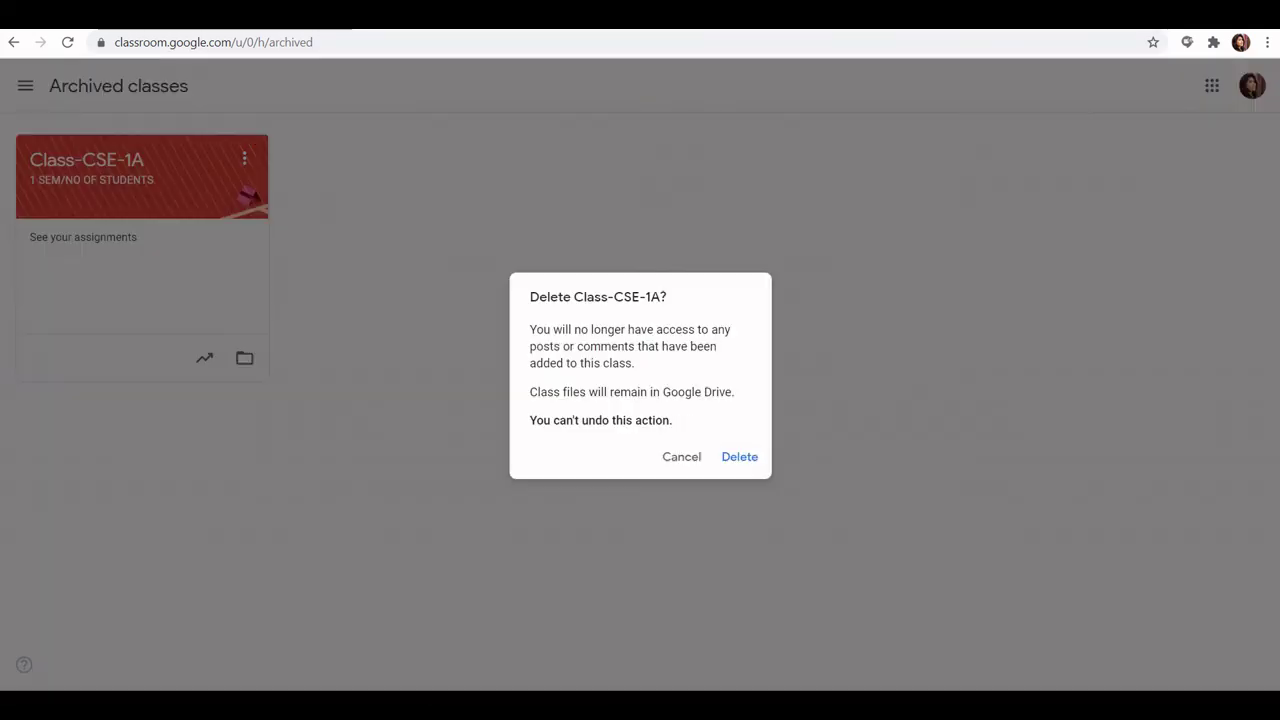
left_click(739, 456)
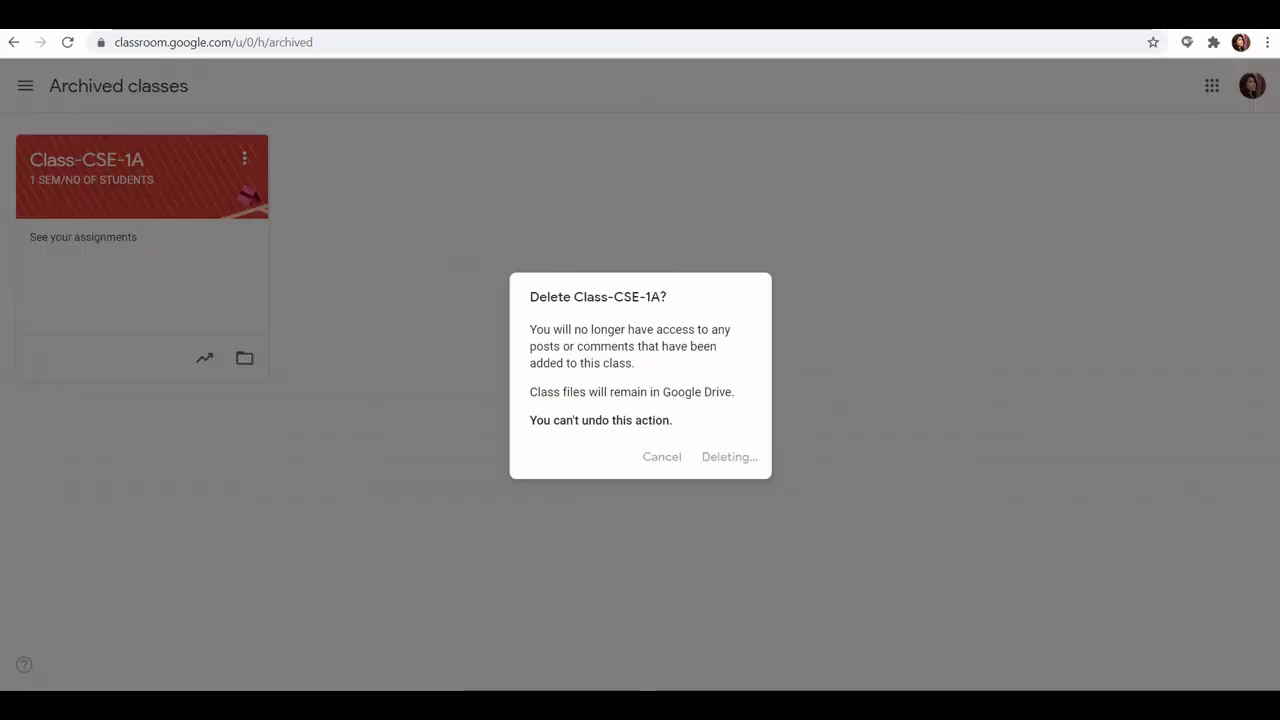